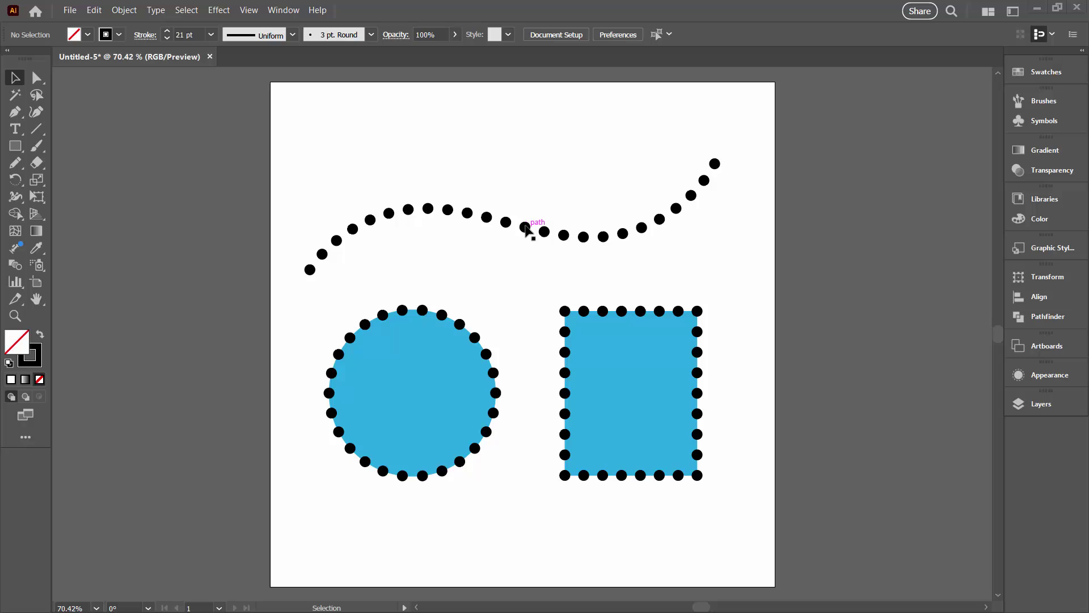
# - Place two copies of the dotted wavy path above the original, stacked at roughly even spacing
pyautogui.moveTo(525, 227); pyautogui.dragTo(530, 136)
pyautogui.click(505, 257)
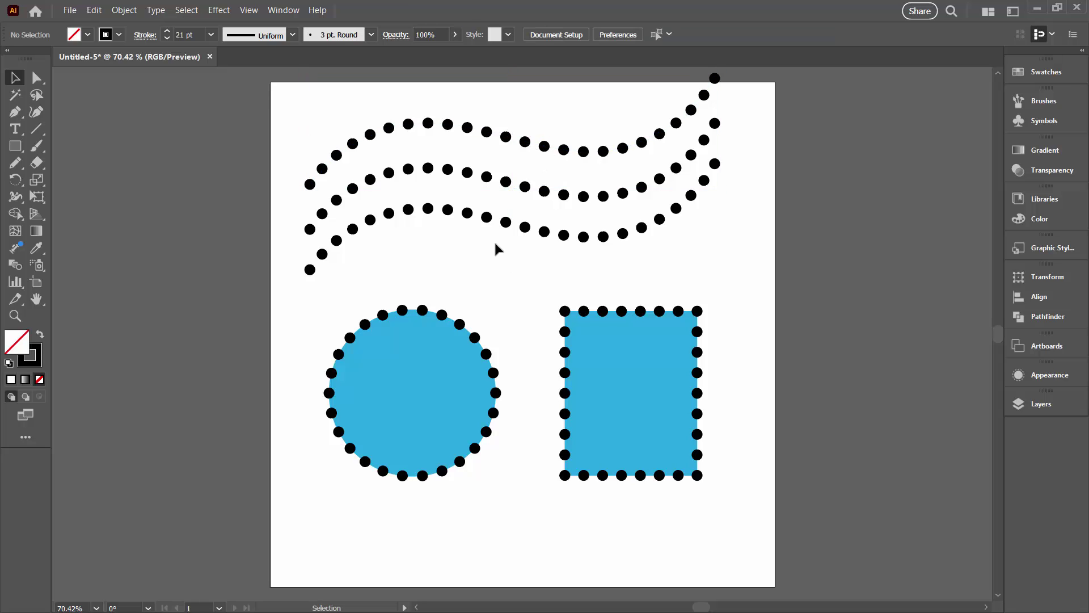
# - Set the gap of the top wavy path's dashed stroke to 30 pt
pyautogui.click(429, 123)
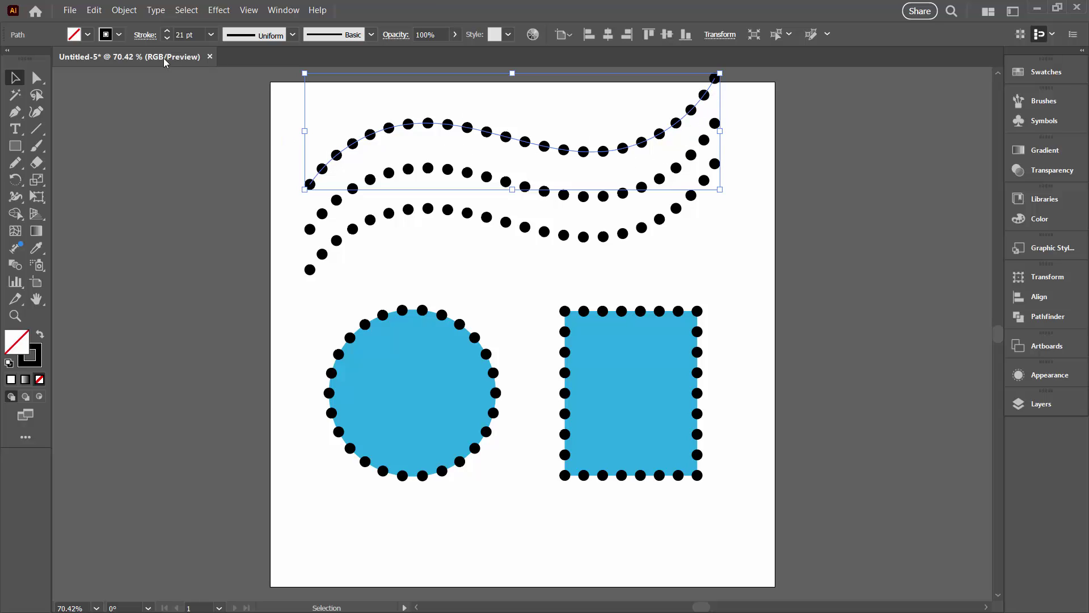
pyautogui.click(143, 35)
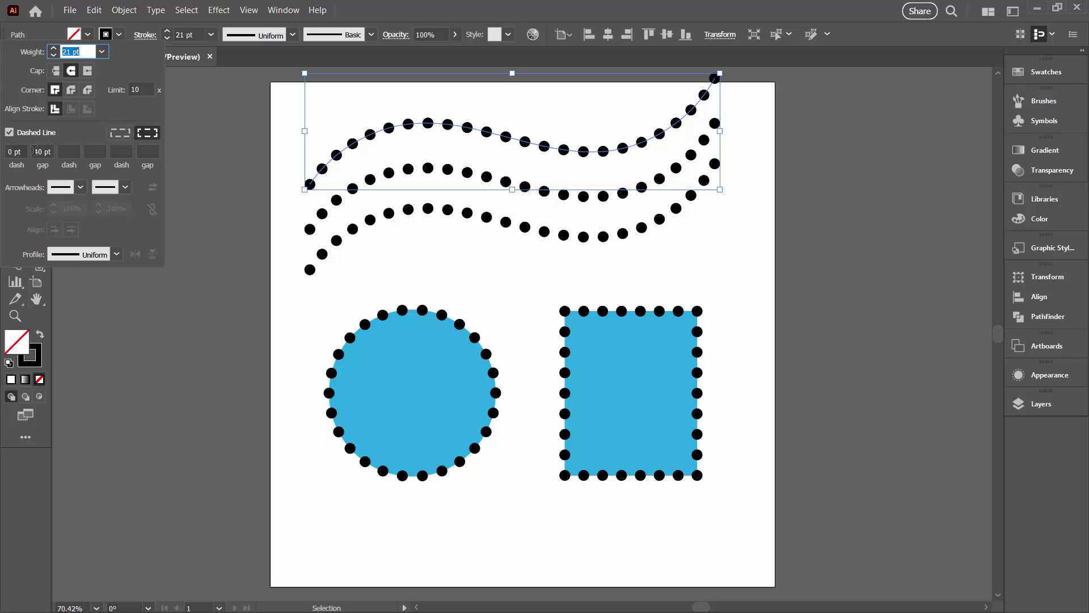
pyautogui.click(39, 150)
pyautogui.doubleClick(39, 152)
pyautogui.write('3')
pyautogui.press('Return')
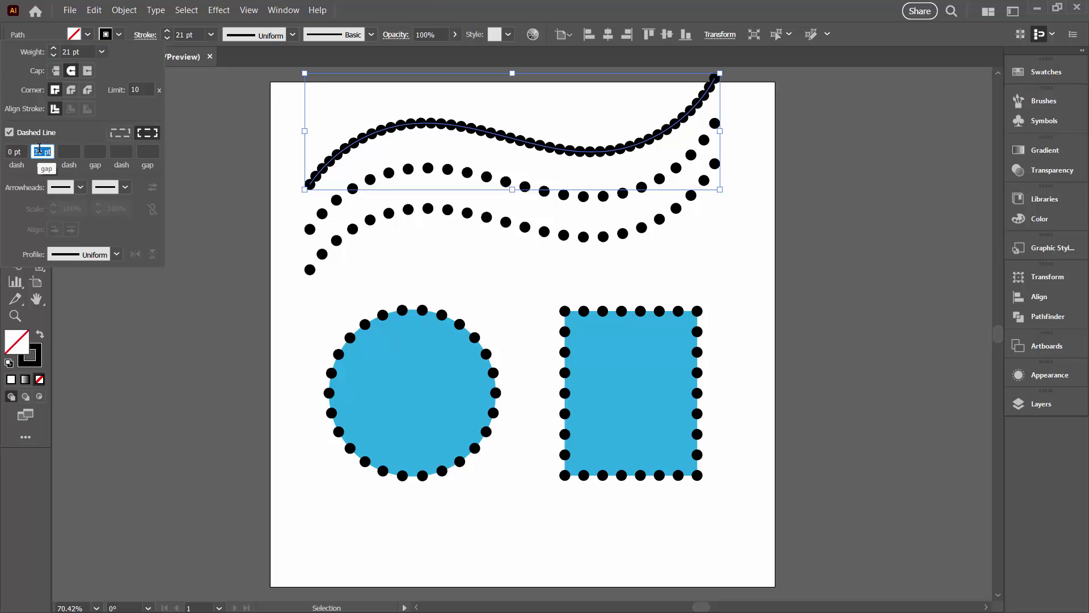
pyautogui.write('30')
pyautogui.press('Return')
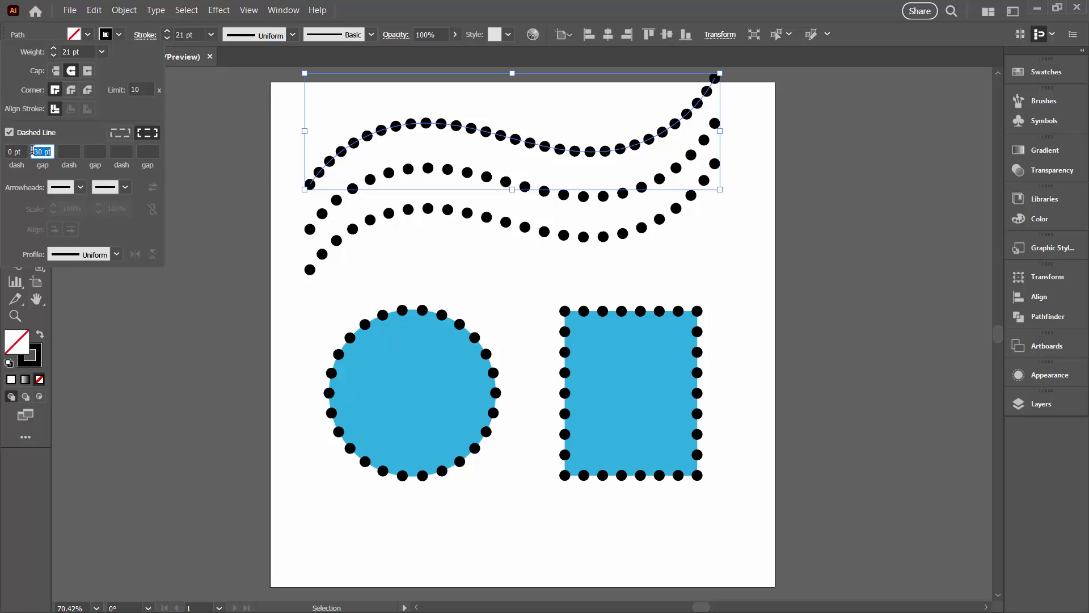
# - Set the dash length of the top wavy path's stroke to 6 pt
pyautogui.click(17, 152)
pyautogui.write('1')
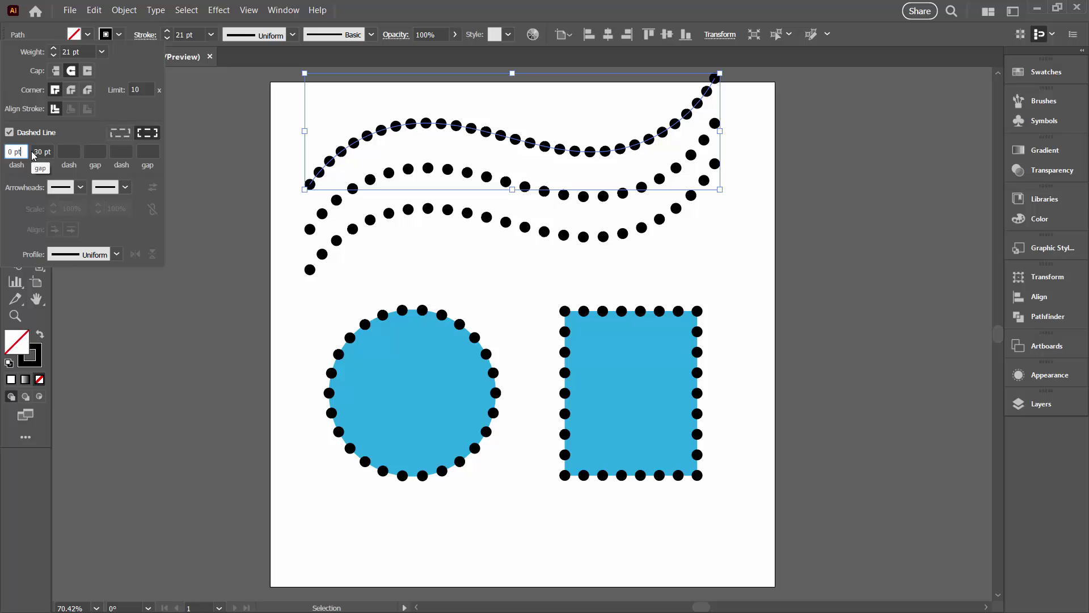
pyautogui.press('Return')
pyautogui.press('Up')
pyautogui.press('Up')
pyautogui.press('Up')
pyautogui.press('Up')
pyautogui.press('Up')
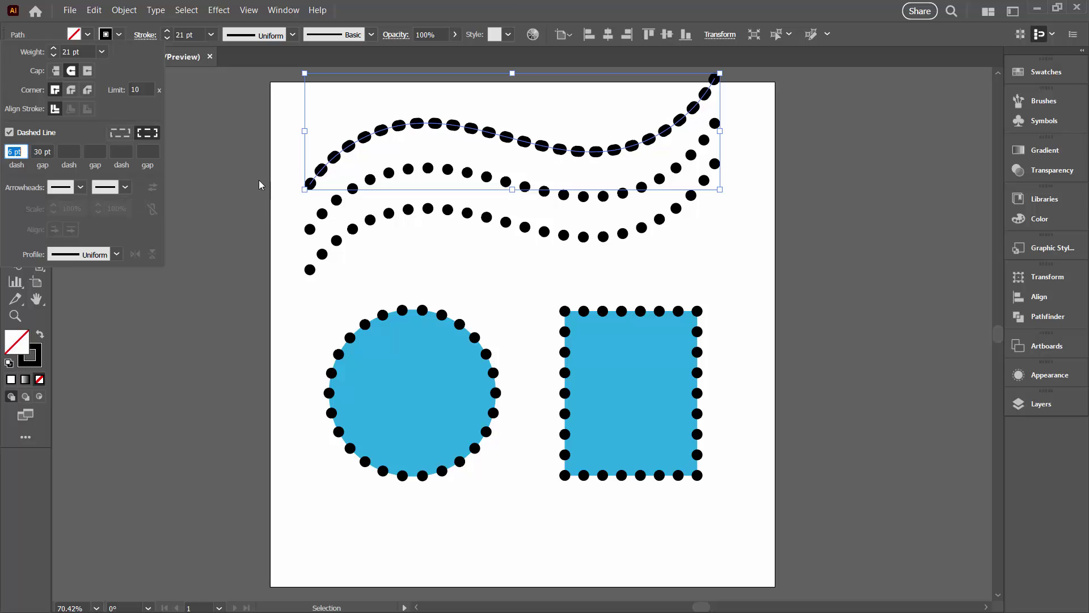
pyautogui.click(285, 129)
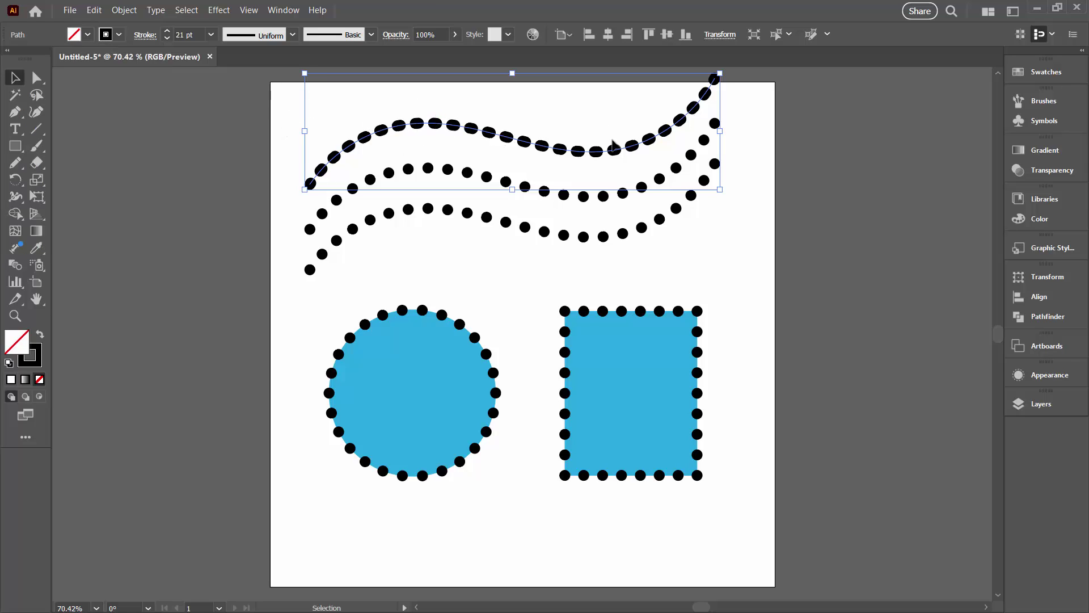
# - Apply Expand Appearance to the top wavy path
pyautogui.click(124, 10)
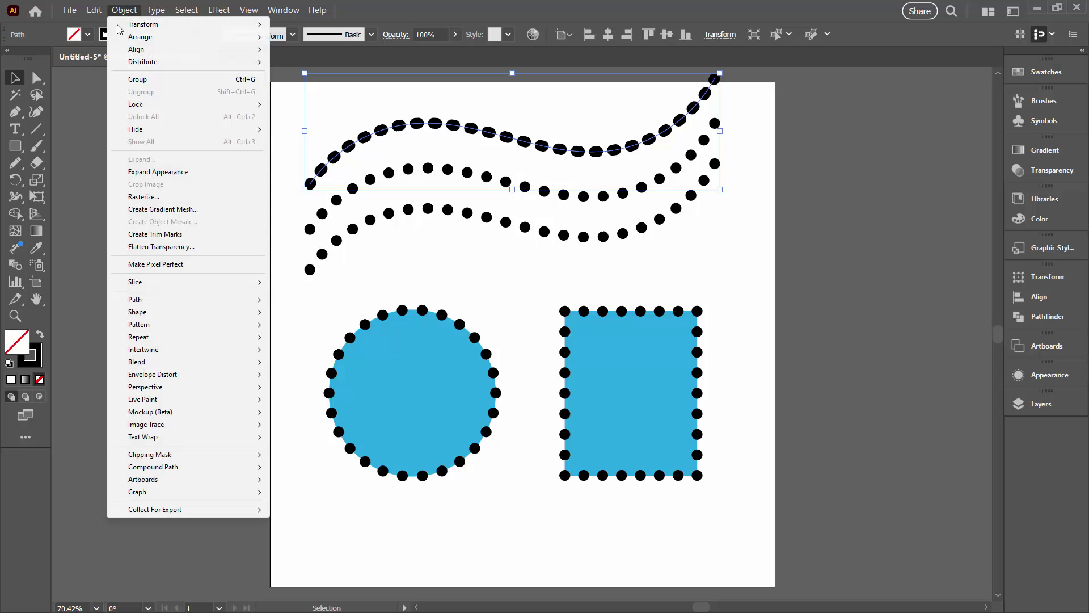
pyautogui.click(158, 172)
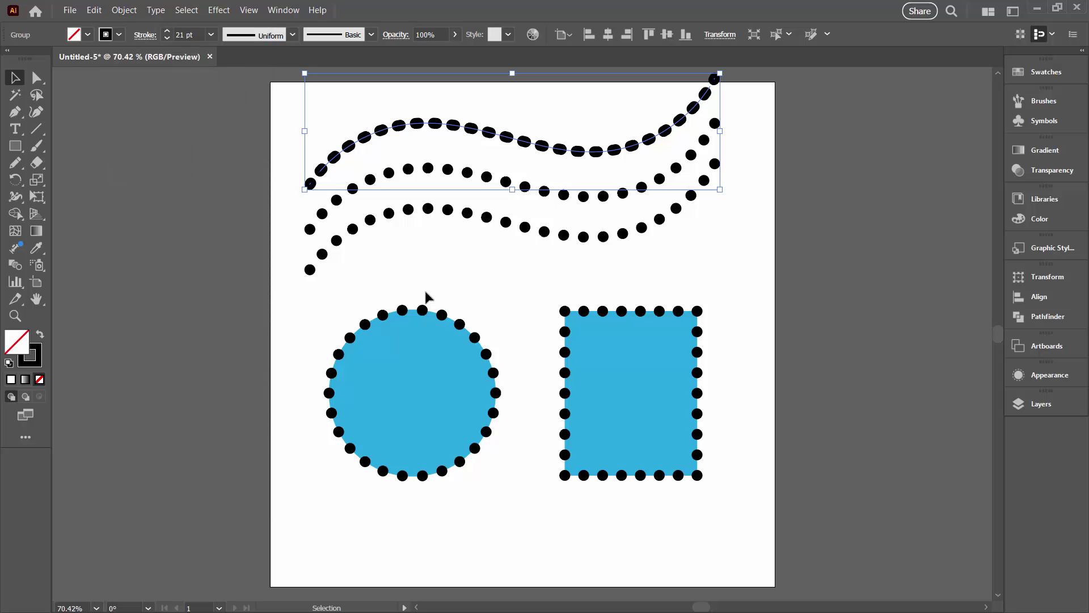
# - Show the contents of Layer 1 beside the artwork and examine the paths inside the top wave's group
pyautogui.click(1036, 404)
pyautogui.click(788, 214)
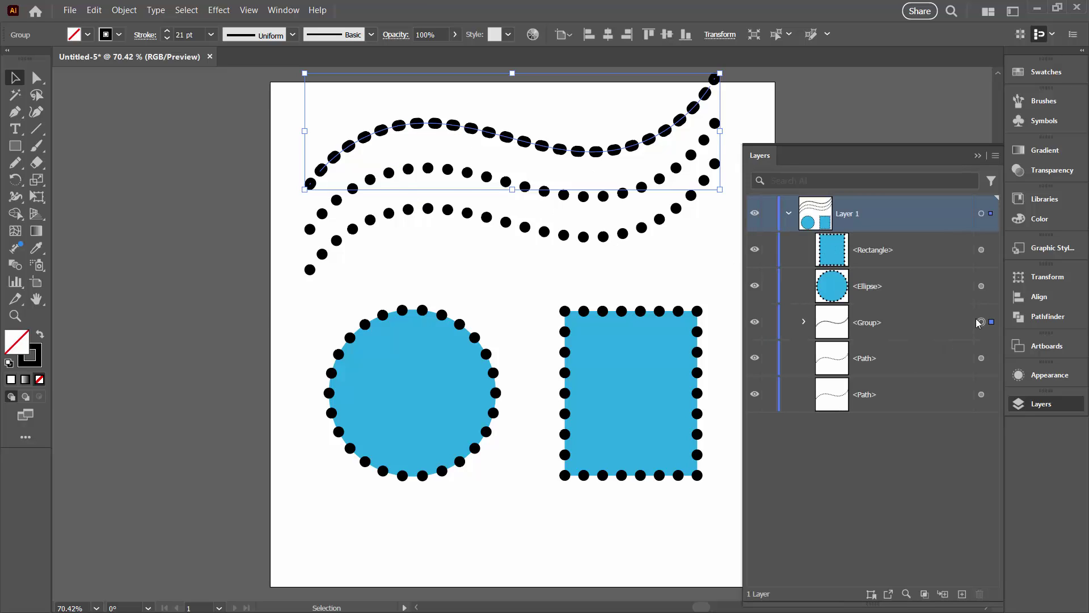
pyautogui.moveTo(760, 155); pyautogui.dragTo(736, 76)
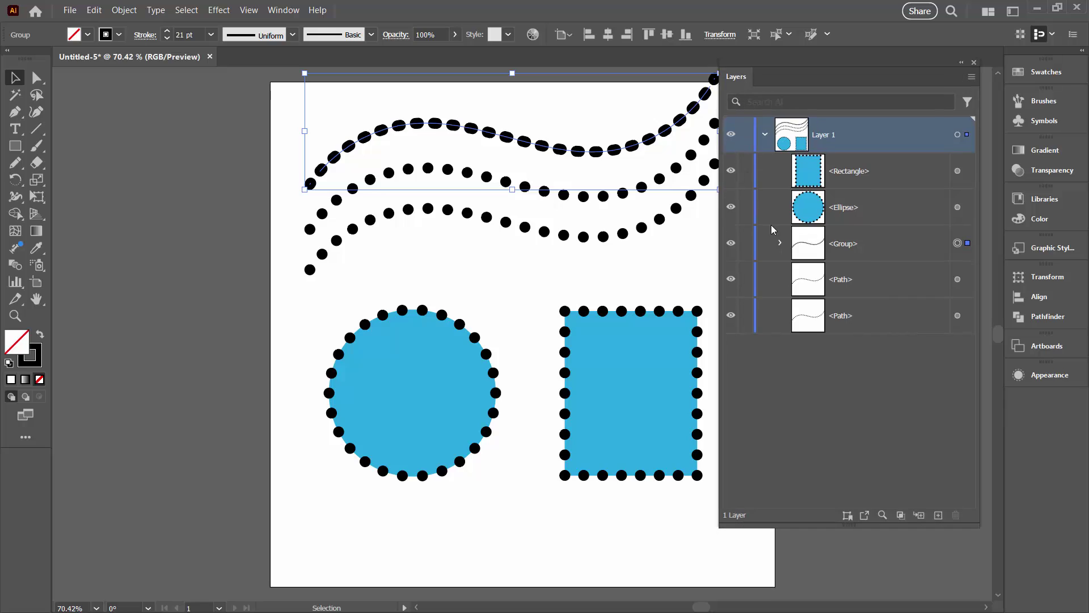
pyautogui.click(781, 243)
pyautogui.click(844, 284)
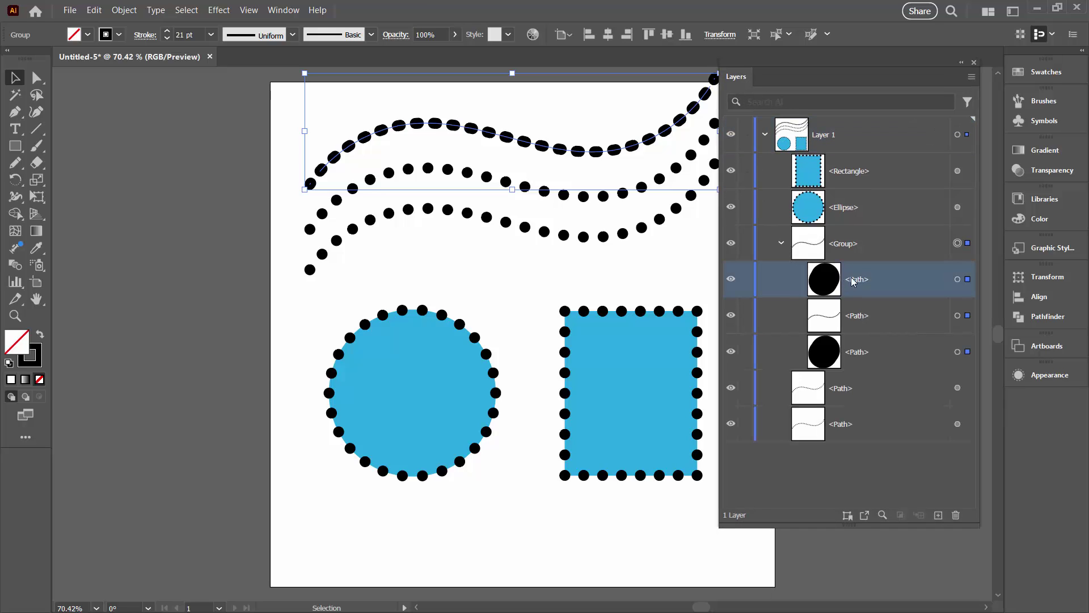
pyautogui.keyDown('ctrl'); pyautogui.click(949, 287); pyautogui.keyUp('ctrl')
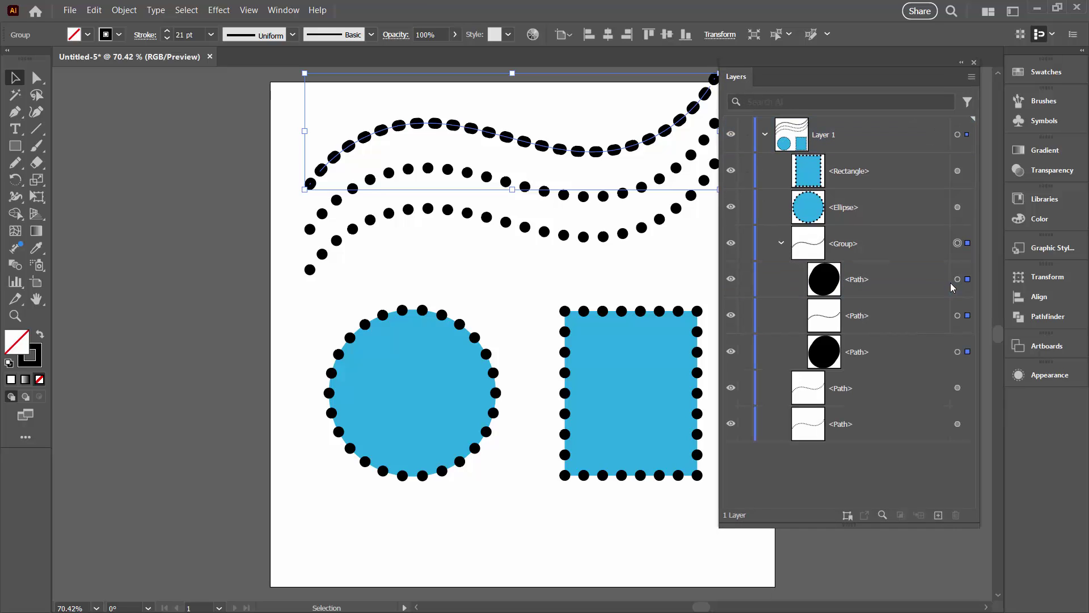
pyautogui.click(867, 323)
pyautogui.click(863, 285)
pyautogui.click(855, 350)
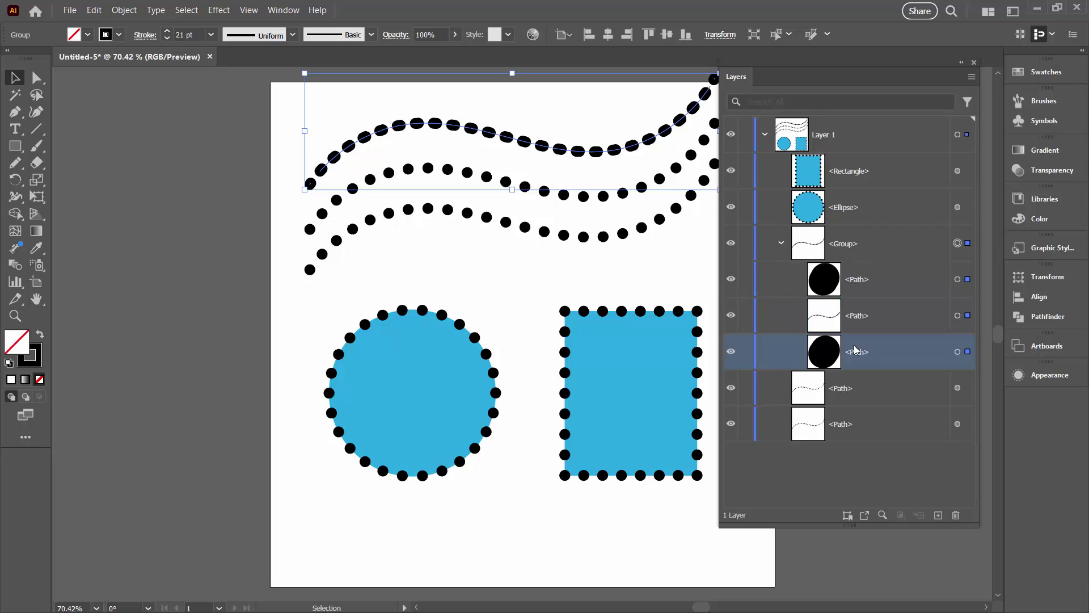
# - Target the end dot and the middle section of the top wave's group separately to check their fill and stroke
pyautogui.click(958, 280)
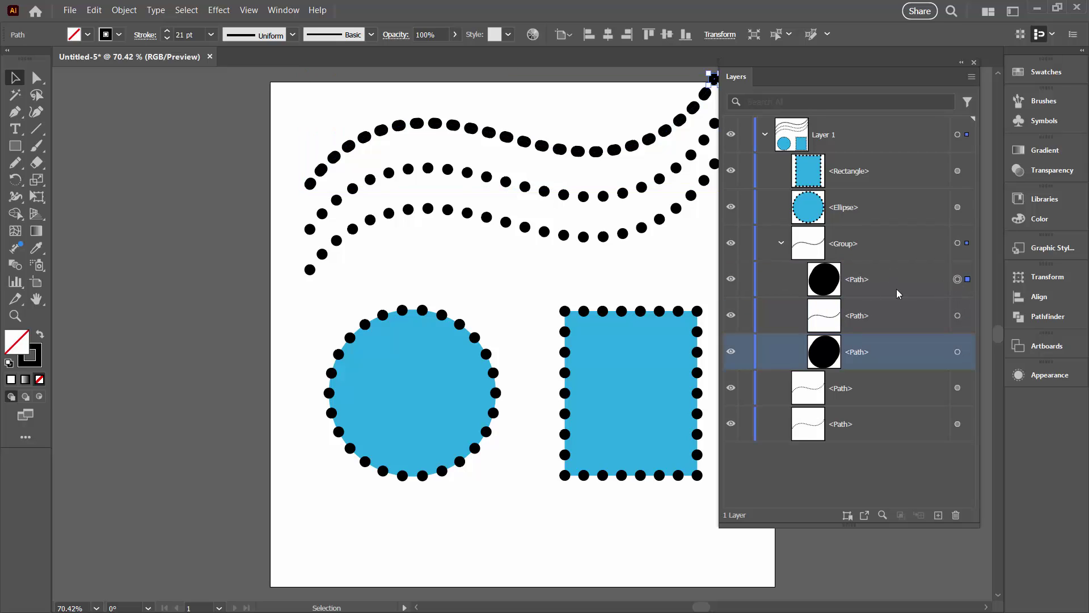
pyautogui.click(35, 364)
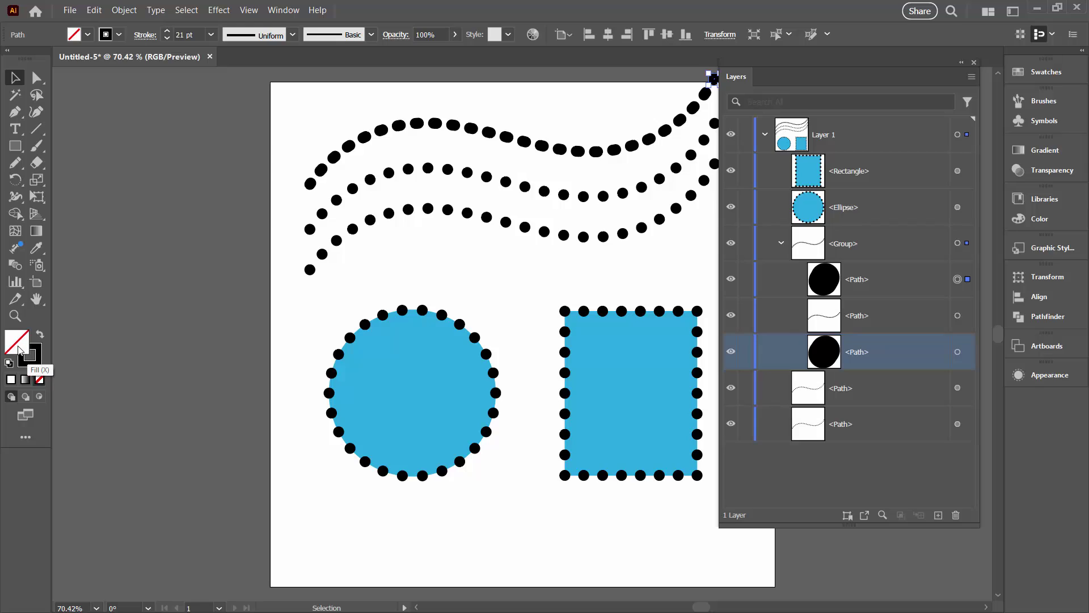
pyautogui.click(958, 316)
pyautogui.click(895, 314)
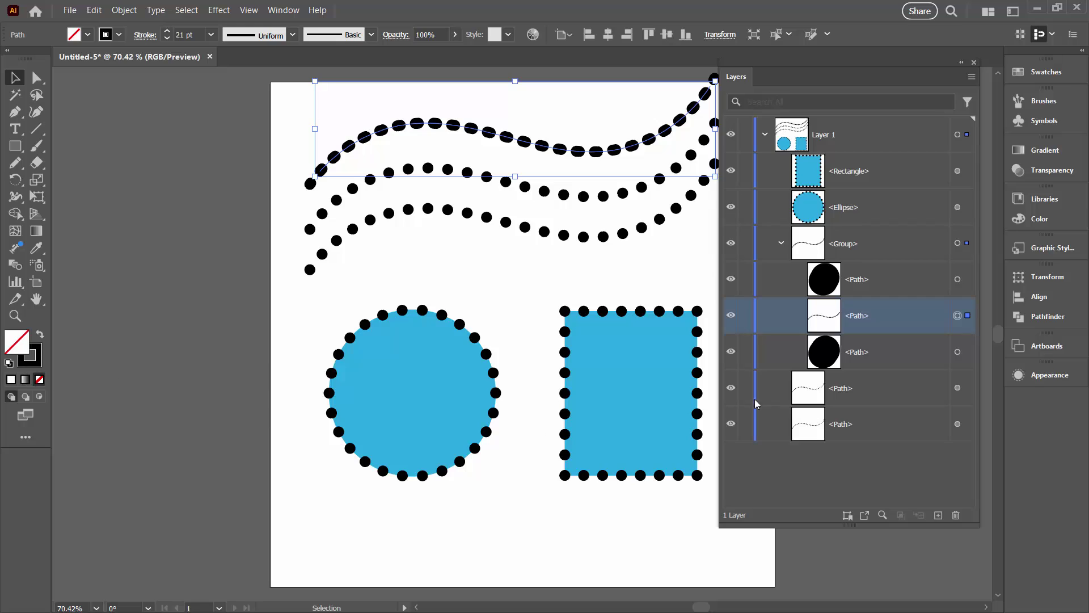
pyautogui.click(958, 278)
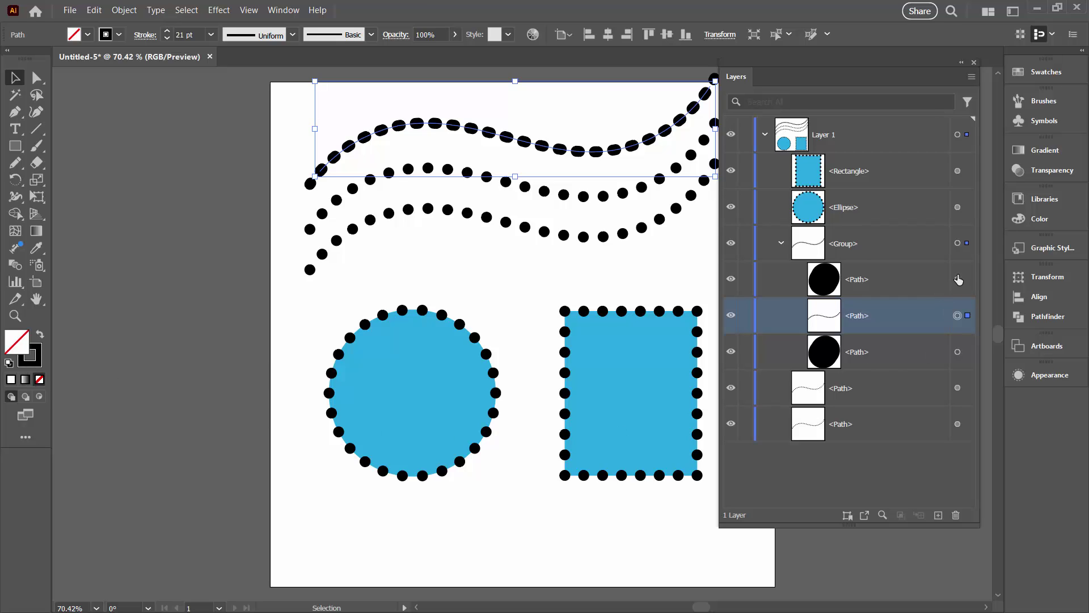
pyautogui.click(867, 279)
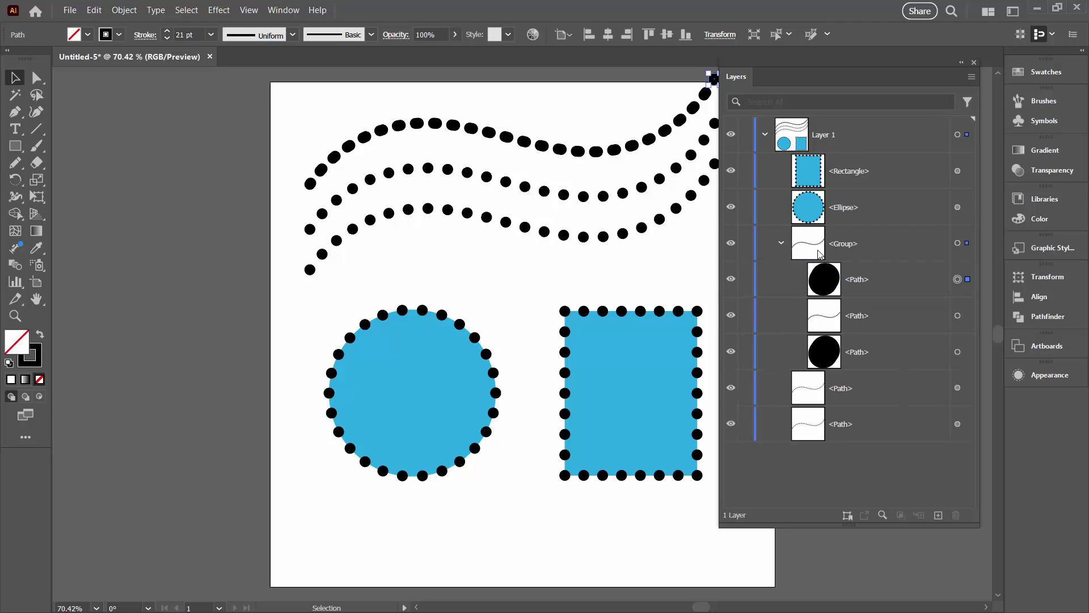
# - Expand the whole top wave group with both Fill and Stroke included
pyautogui.keyDown('alt'); pyautogui.click(755, 250); pyautogui.keyUp('alt')
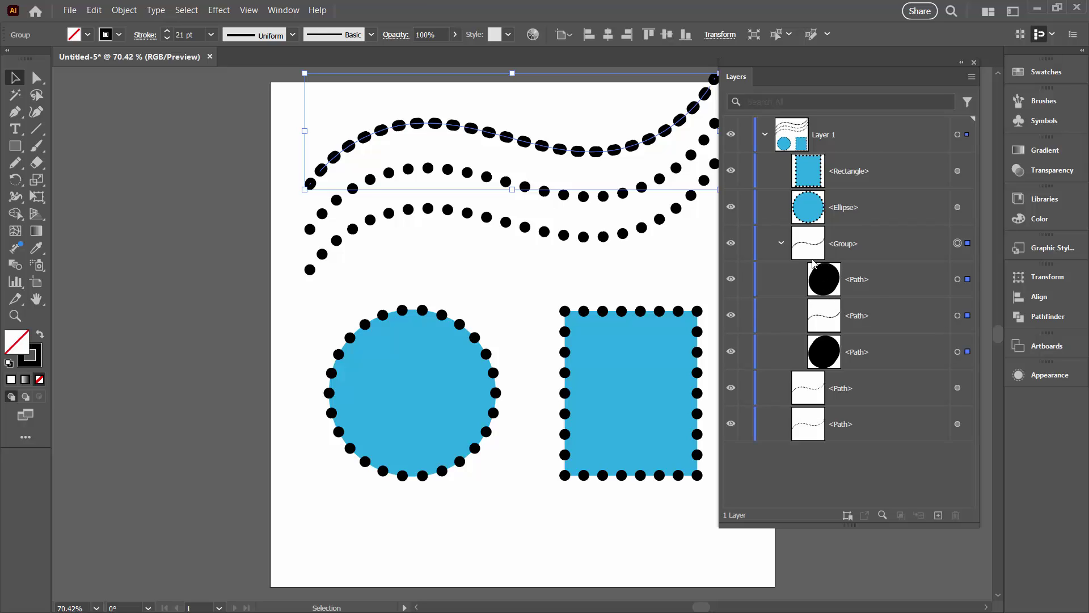
pyautogui.click(781, 244)
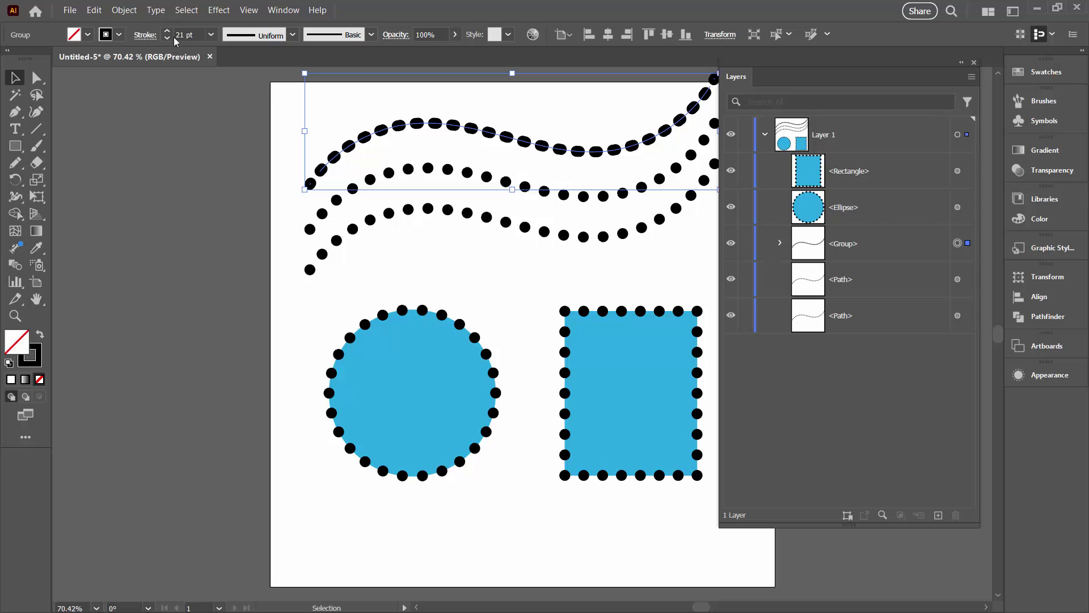
pyautogui.click(126, 10)
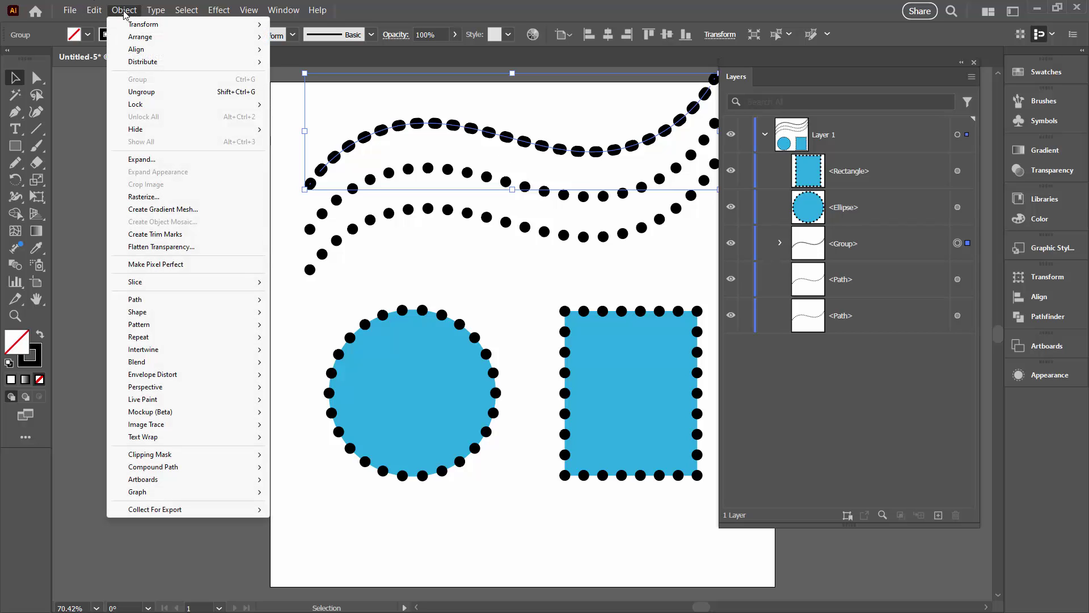
pyautogui.click(137, 160)
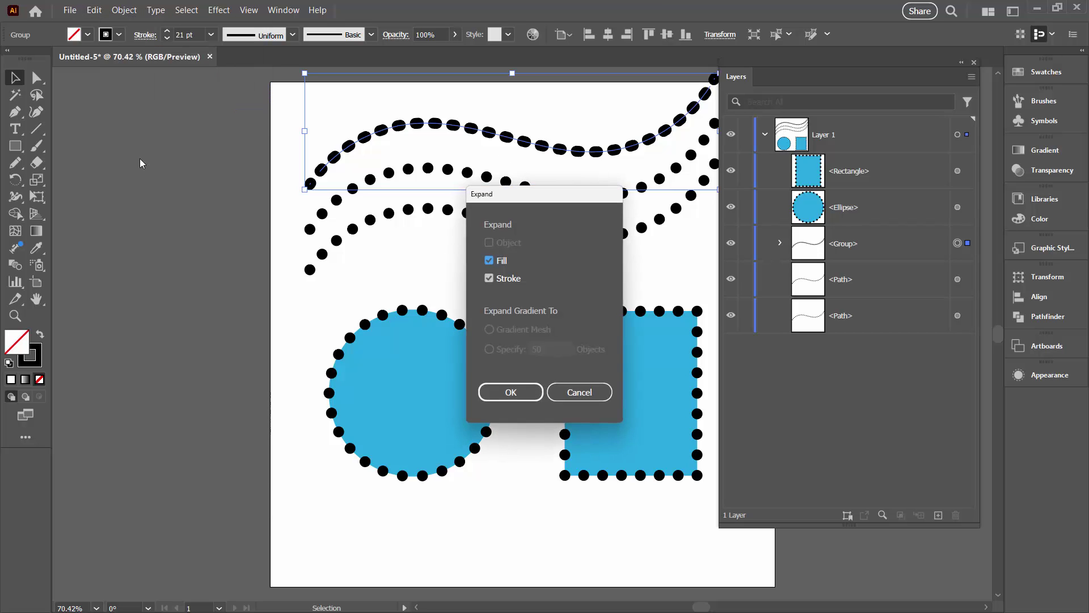
pyautogui.click(511, 392)
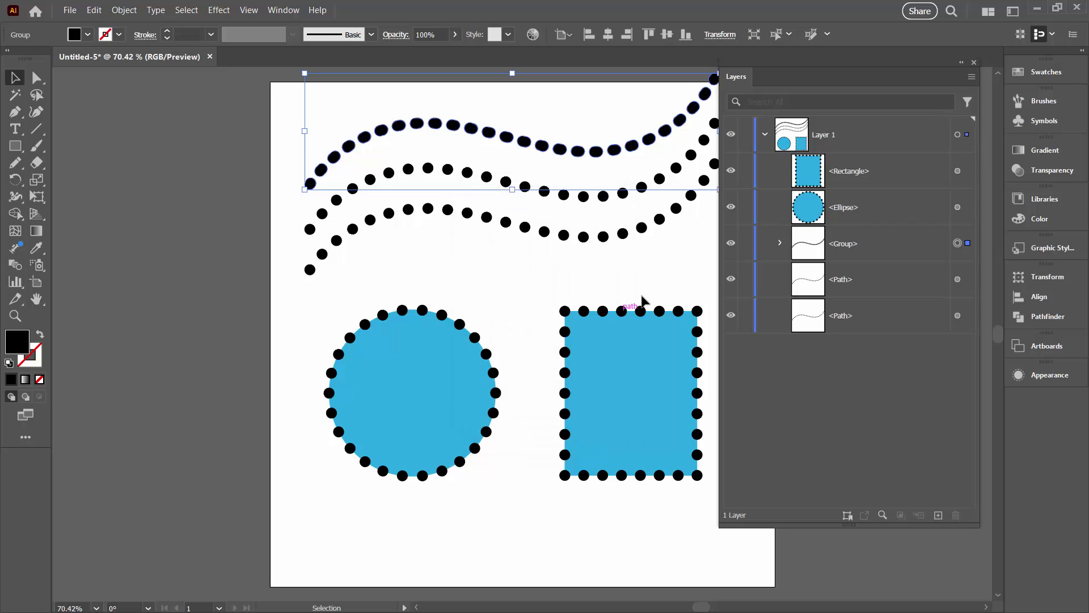
# - Examine the nested groups of the expanded top wave by targeting each end dot and the middle section
pyautogui.click(780, 243)
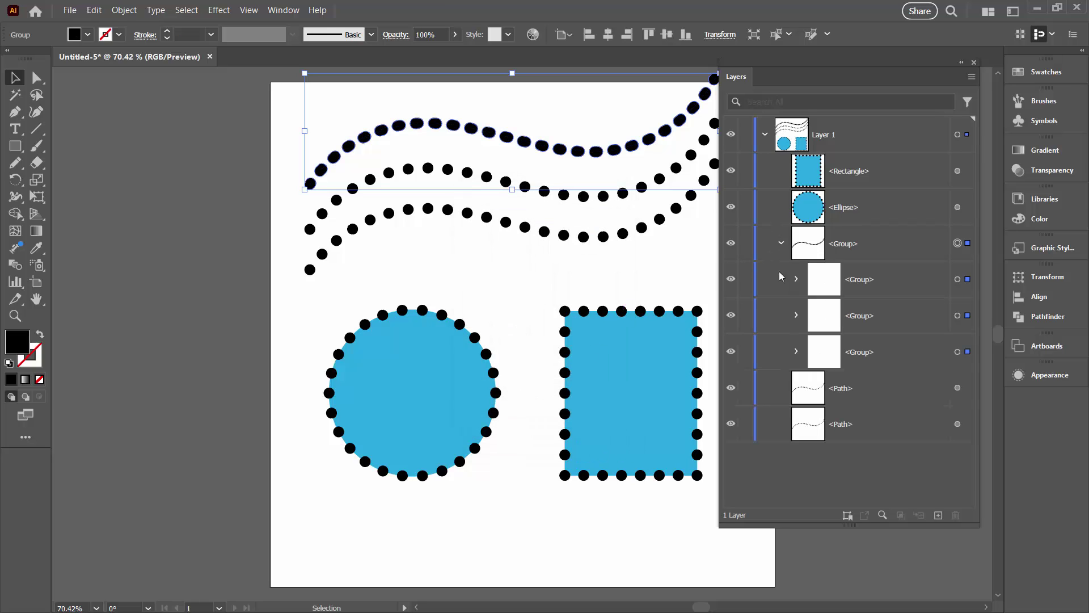
pyautogui.click(957, 279)
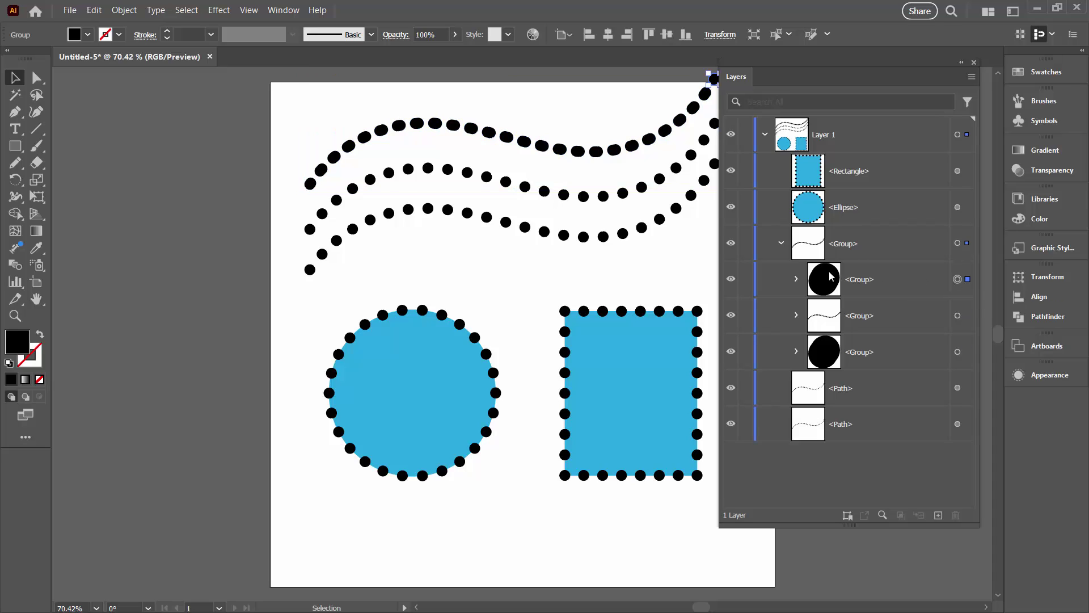
pyautogui.click(798, 279)
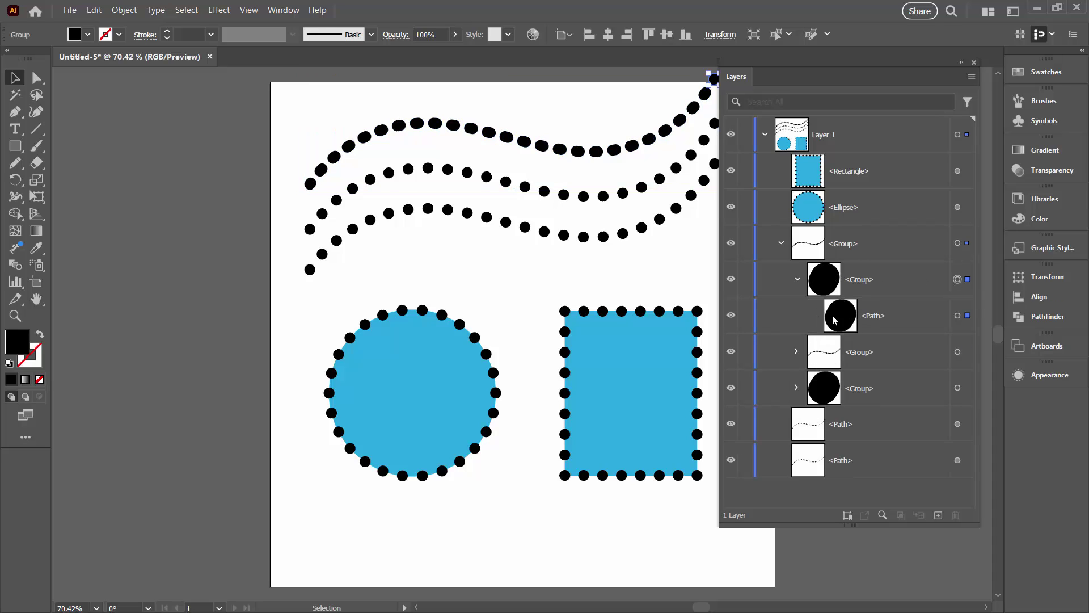
pyautogui.click(796, 279)
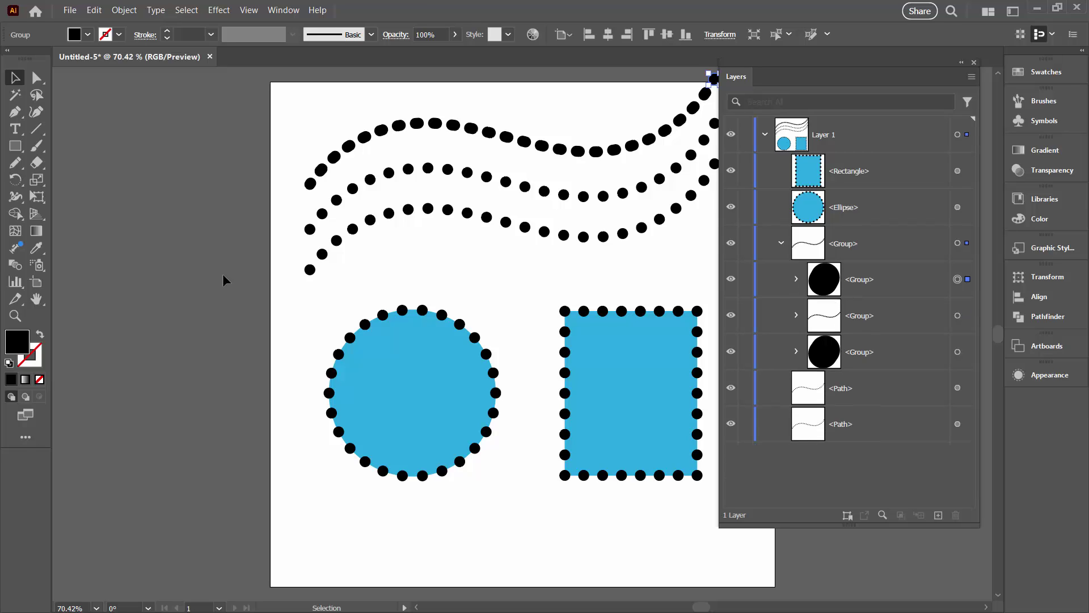
pyautogui.click(958, 316)
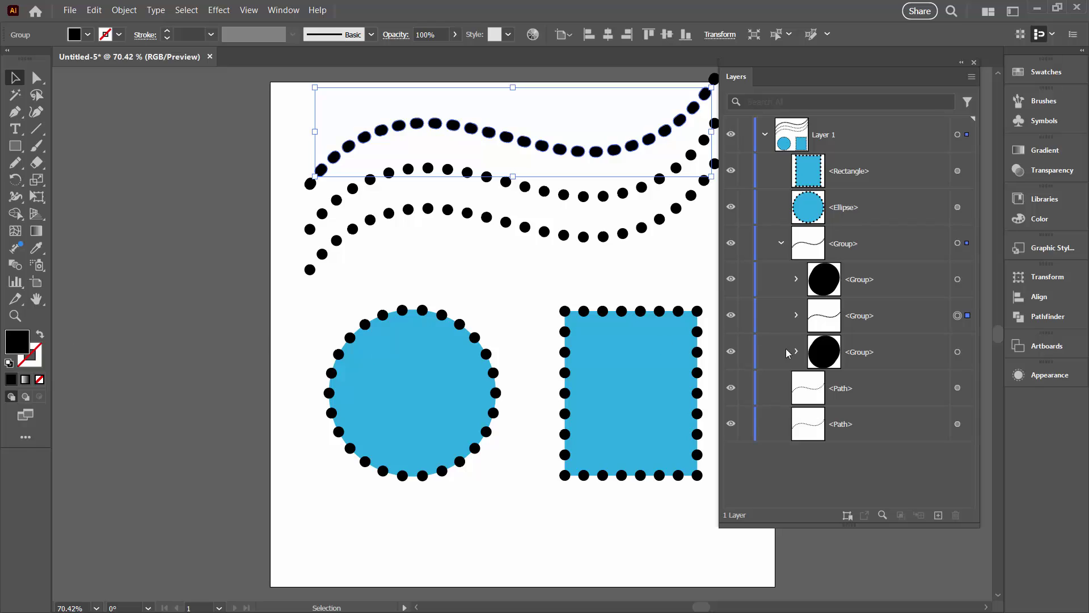
pyautogui.click(957, 351)
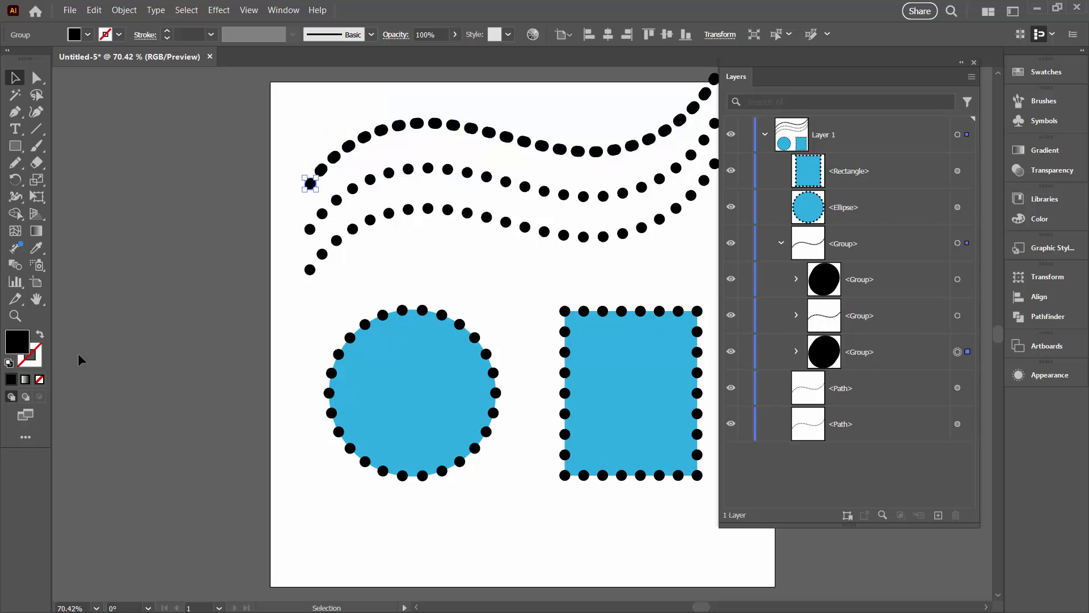
pyautogui.click(782, 243)
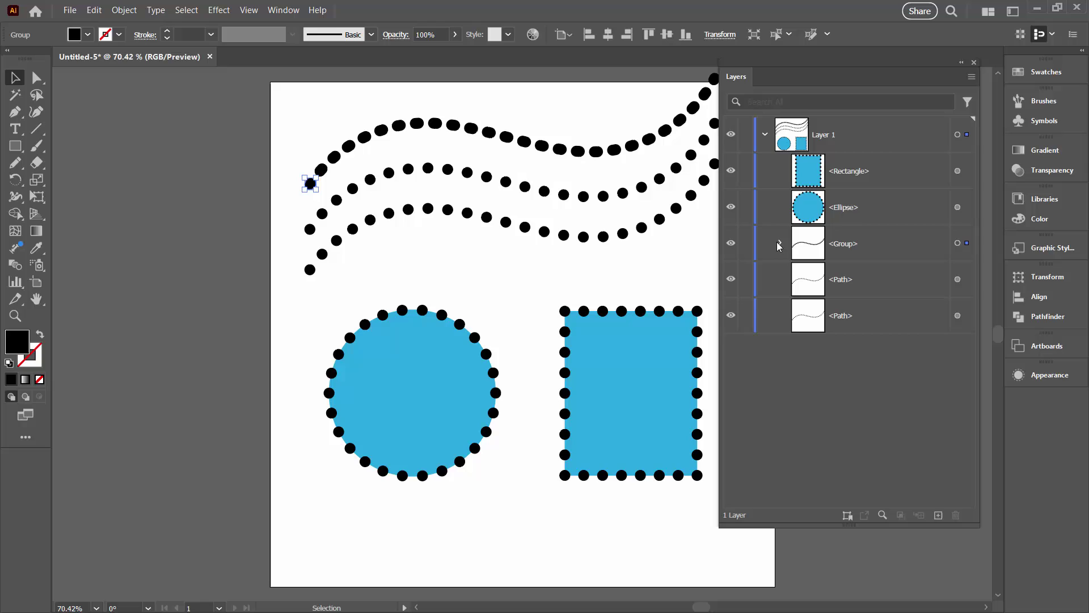
# - Flatten the transparency of the middle dotted wave with the Raster/Vector Balance at 100 and all strokes converted to outlines
pyautogui.click(485, 180)
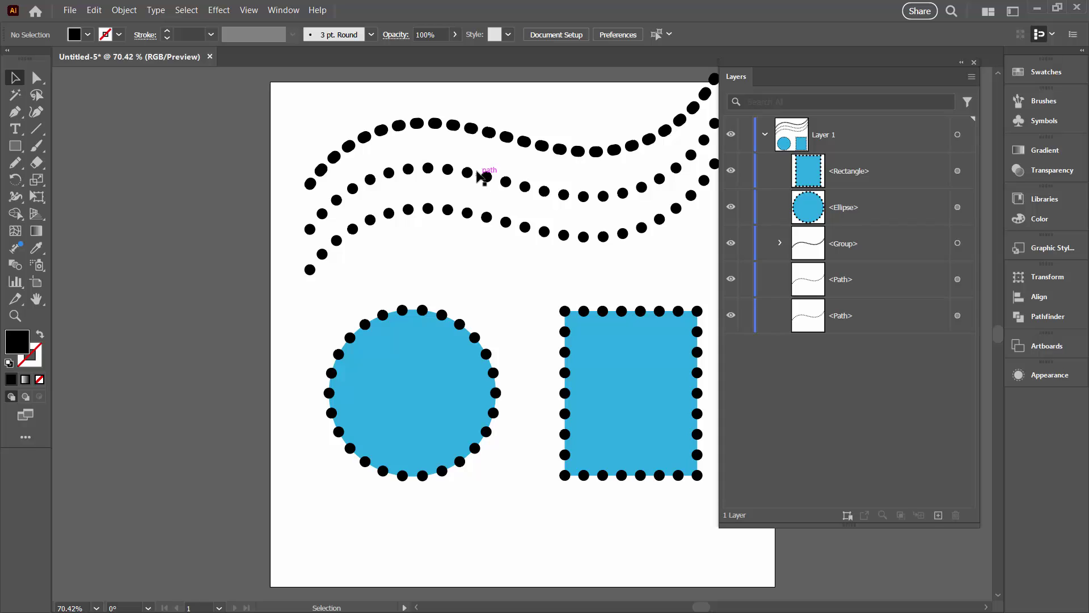
pyautogui.click(482, 179)
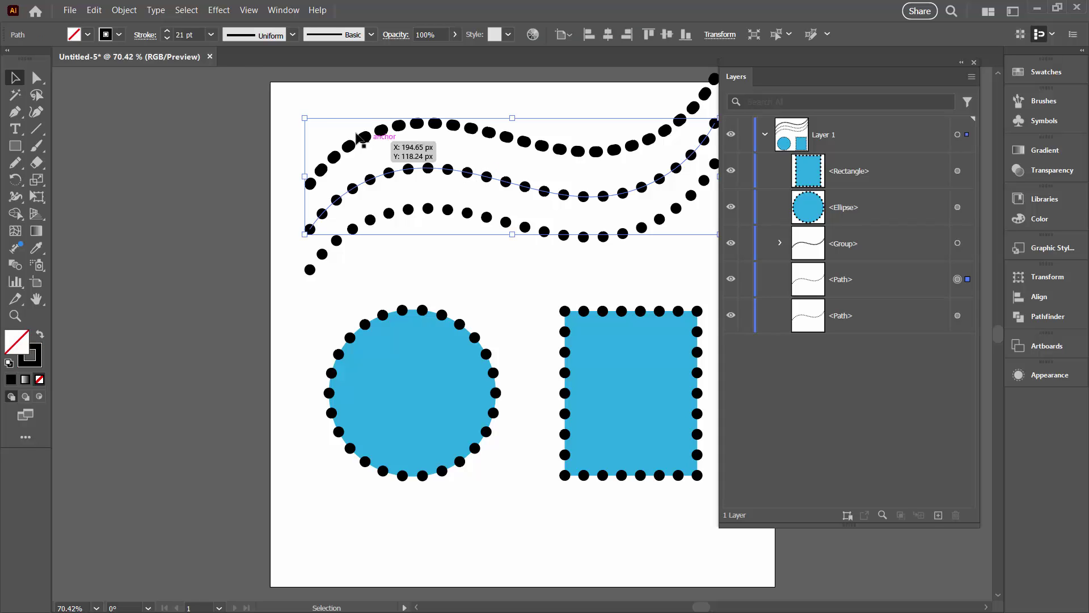
pyautogui.click(119, 12)
pyautogui.click(160, 246)
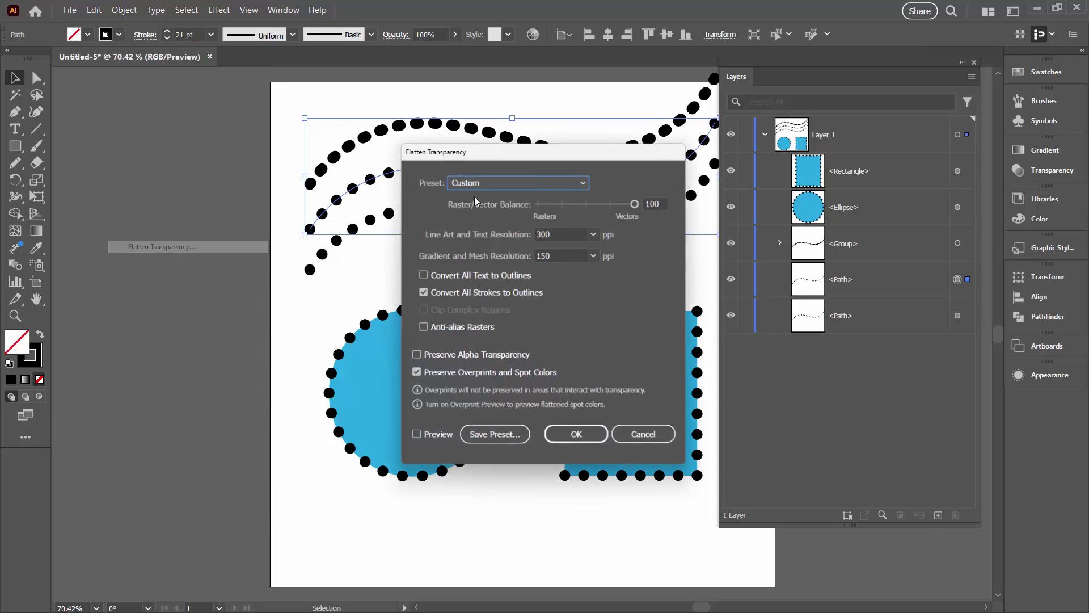
pyautogui.click(641, 203)
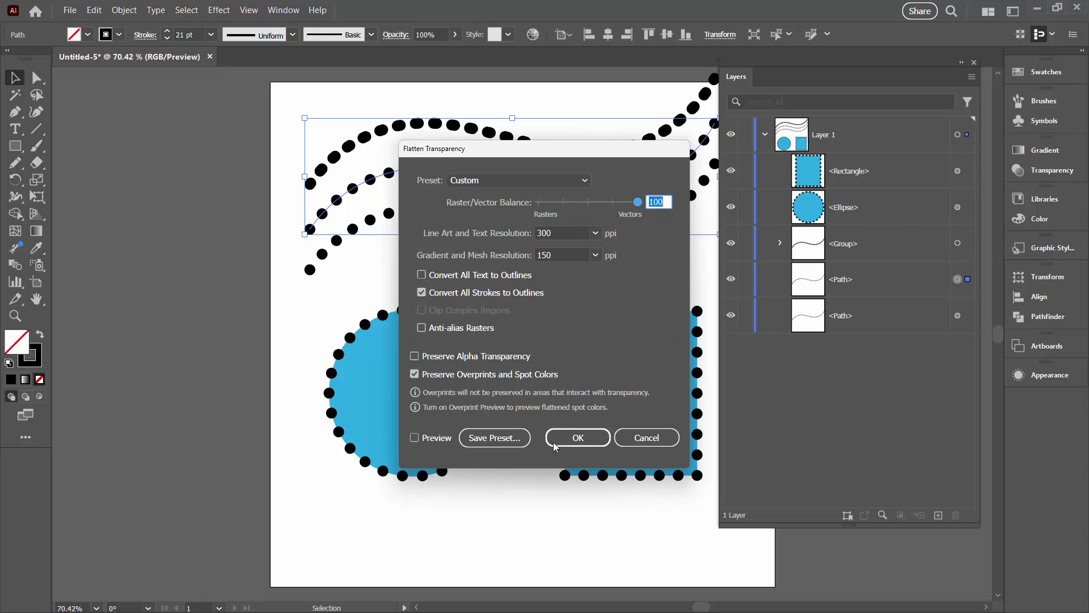
pyautogui.click(579, 438)
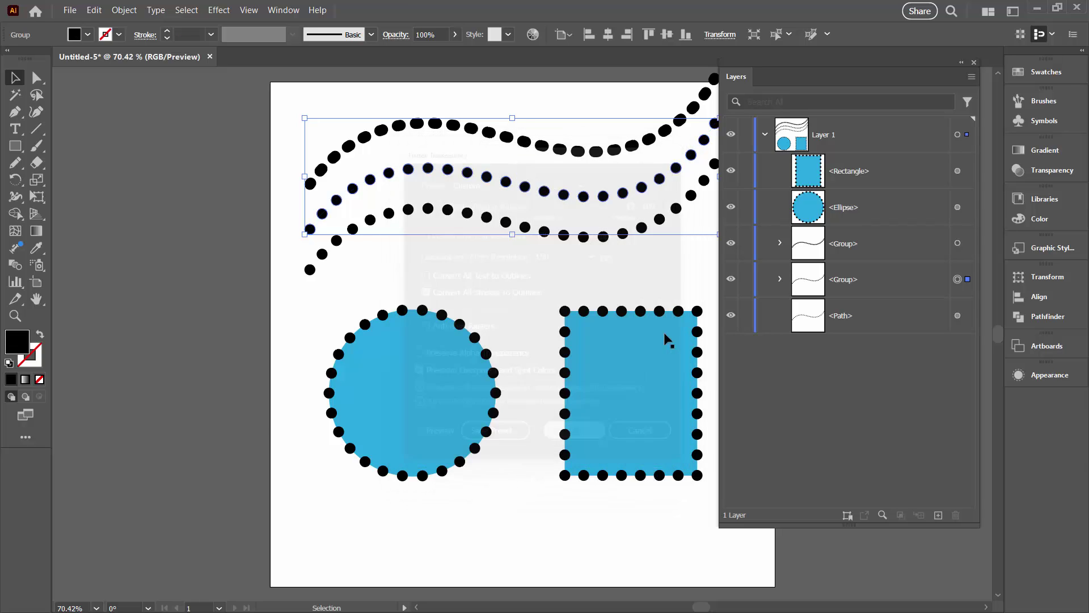
# - Examine the flattened middle wave's group by targeting an end dot and the compound path separately to check their fill and stroke
pyautogui.click(780, 278)
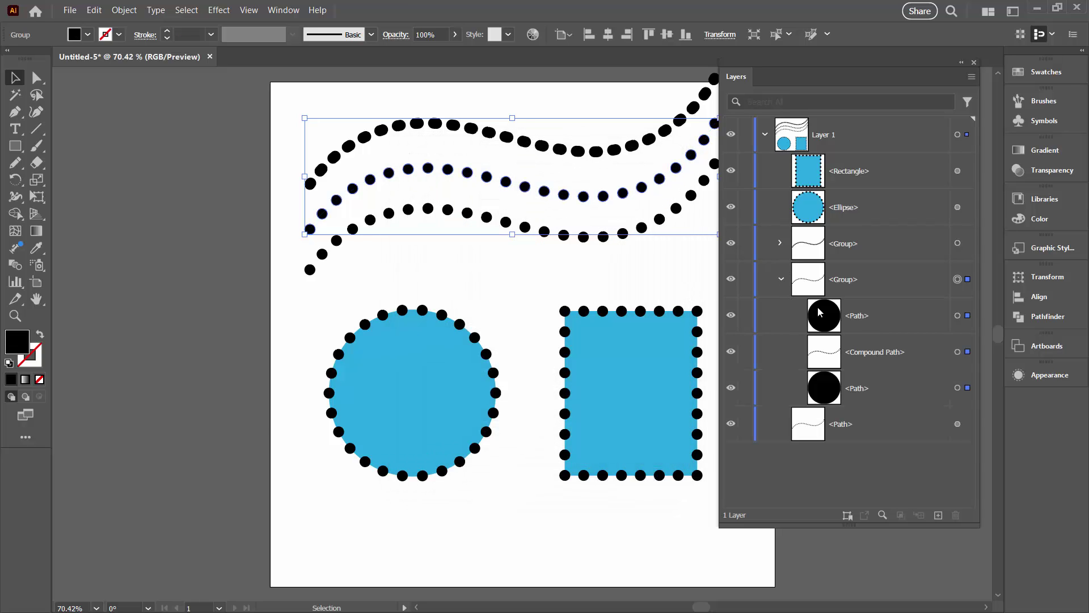
pyautogui.click(958, 315)
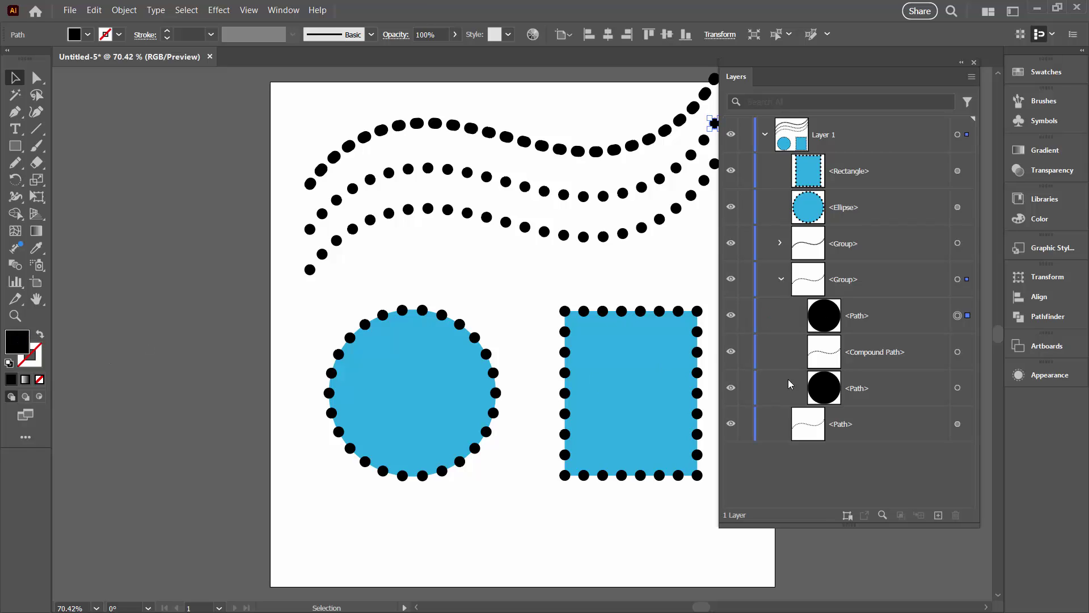
pyautogui.click(958, 352)
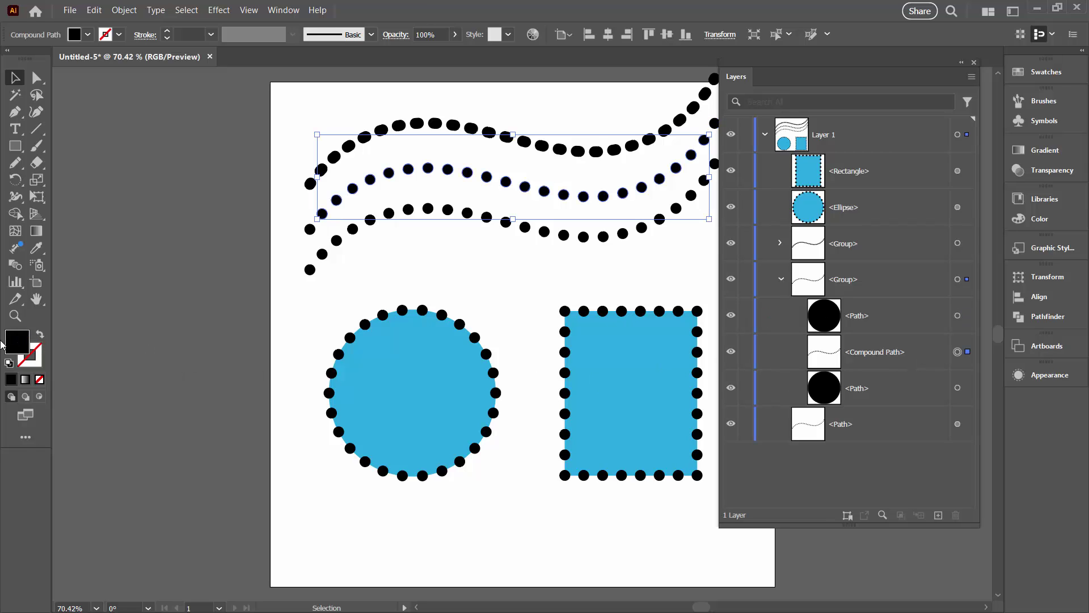
pyautogui.click(780, 279)
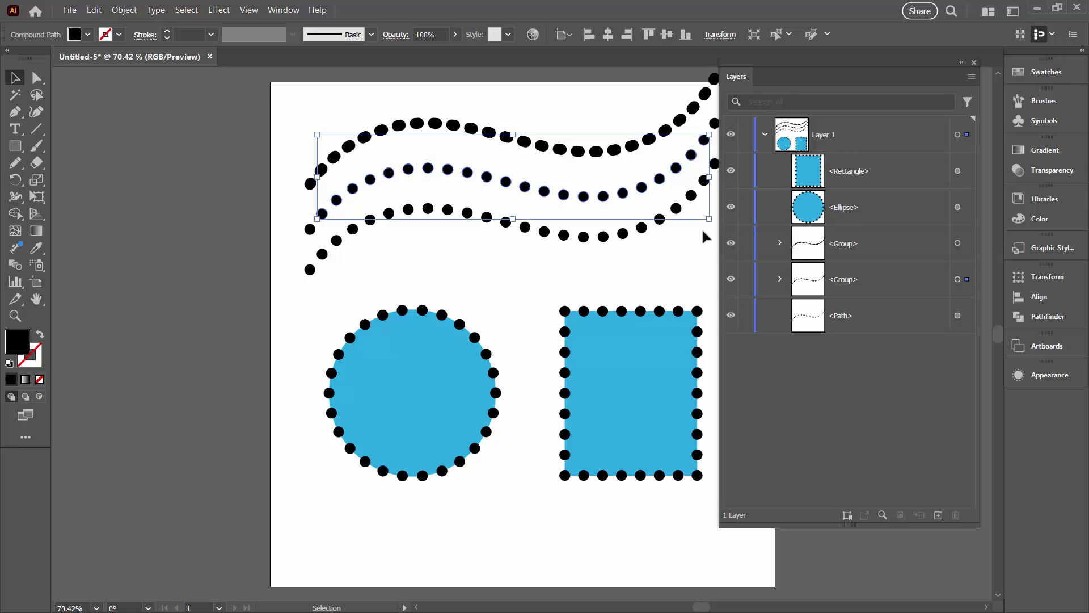
pyautogui.click(281, 260)
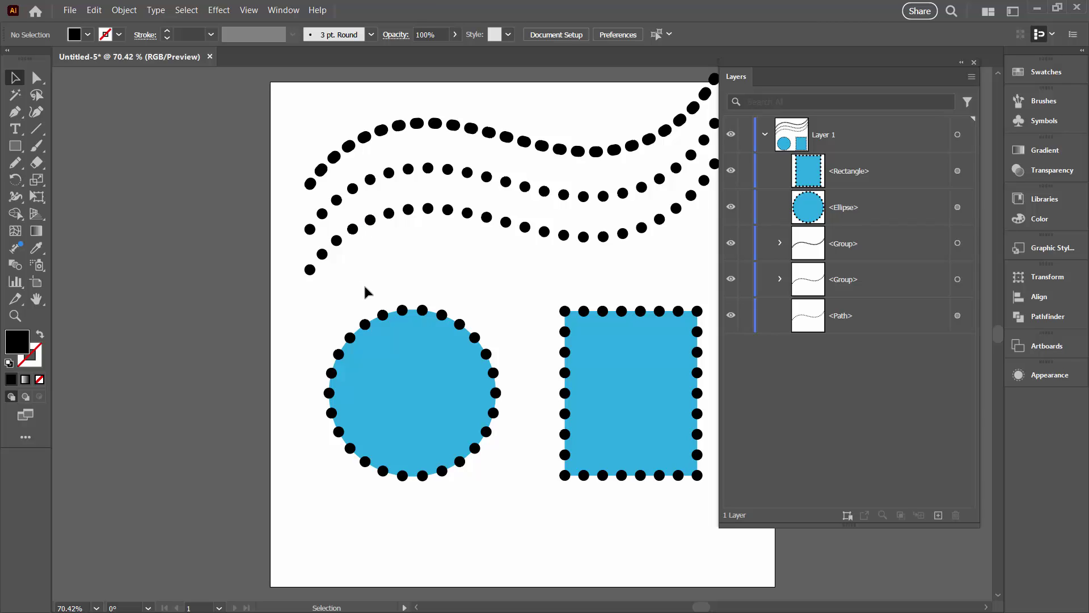
# - Apply Expand Appearance to the blue circle with the dotted outline
pyautogui.click(389, 329)
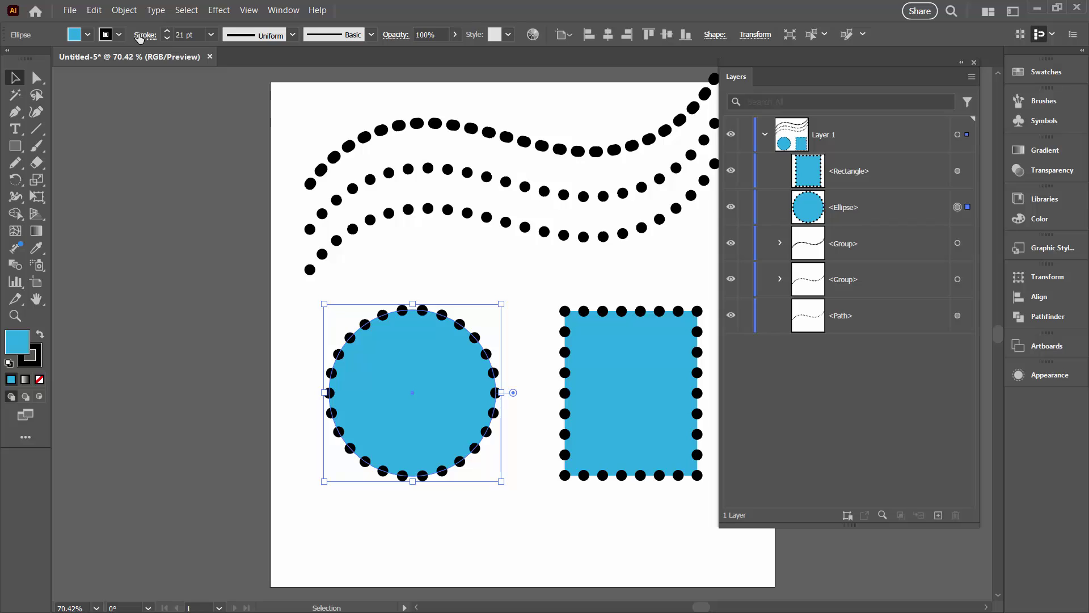
pyautogui.click(125, 9)
pyautogui.click(146, 172)
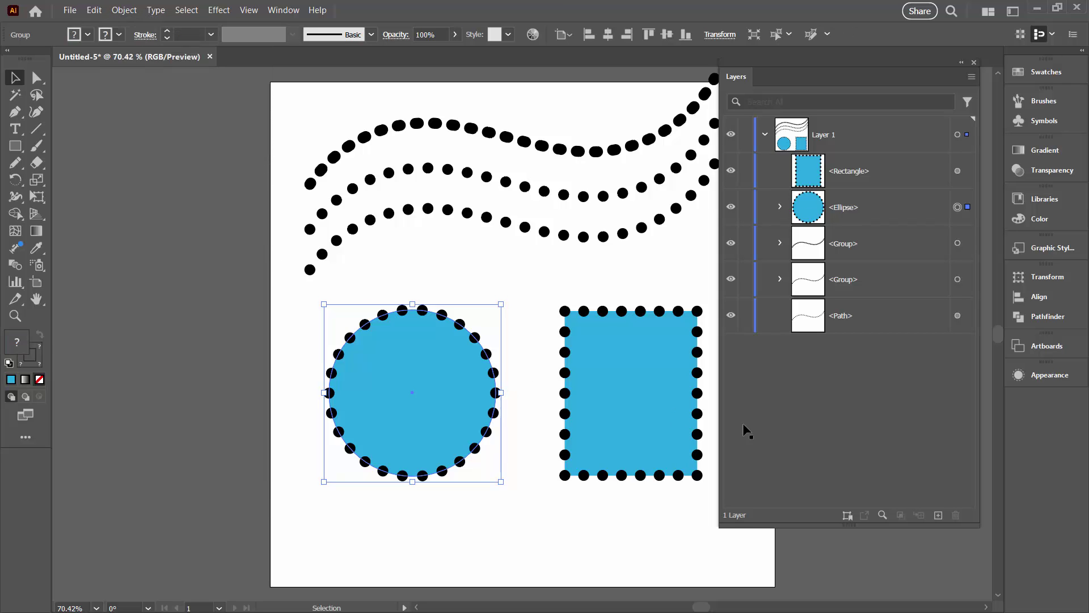
# - Show the contents of the circle's group and target the dotted outline path to check its fill and stroke
pyautogui.click(781, 207)
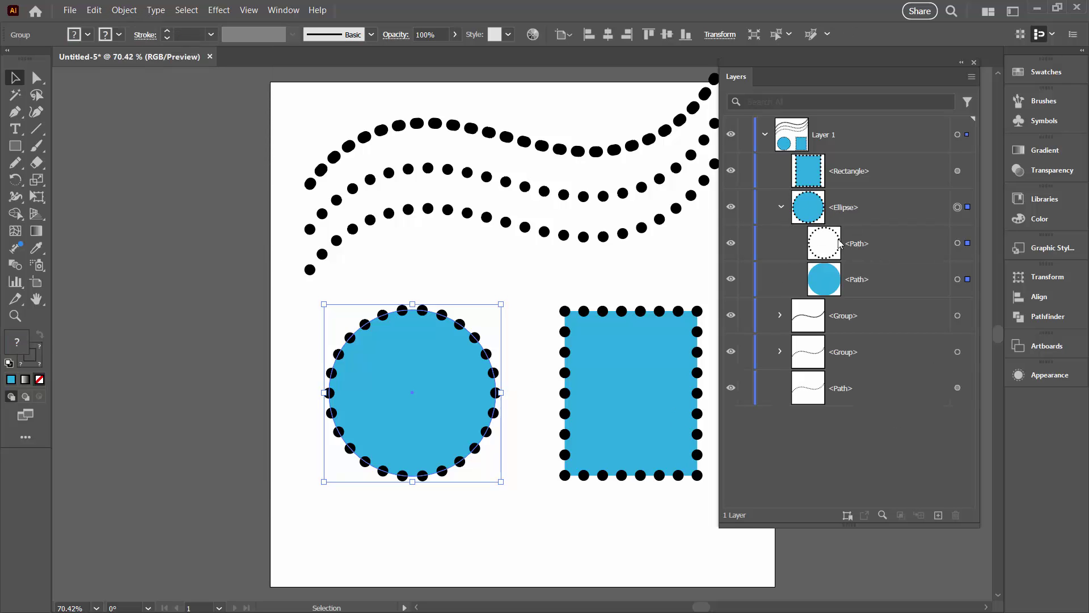
pyautogui.click(953, 250)
pyautogui.click(956, 244)
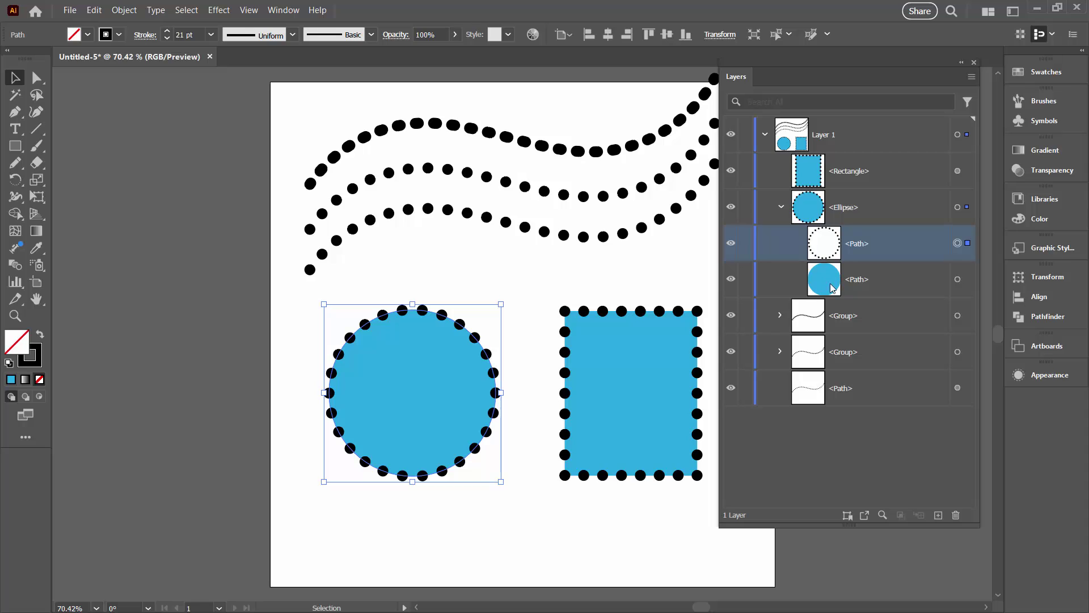
# - Expand the whole circle group with both Fill and Stroke included
pyautogui.click(957, 207)
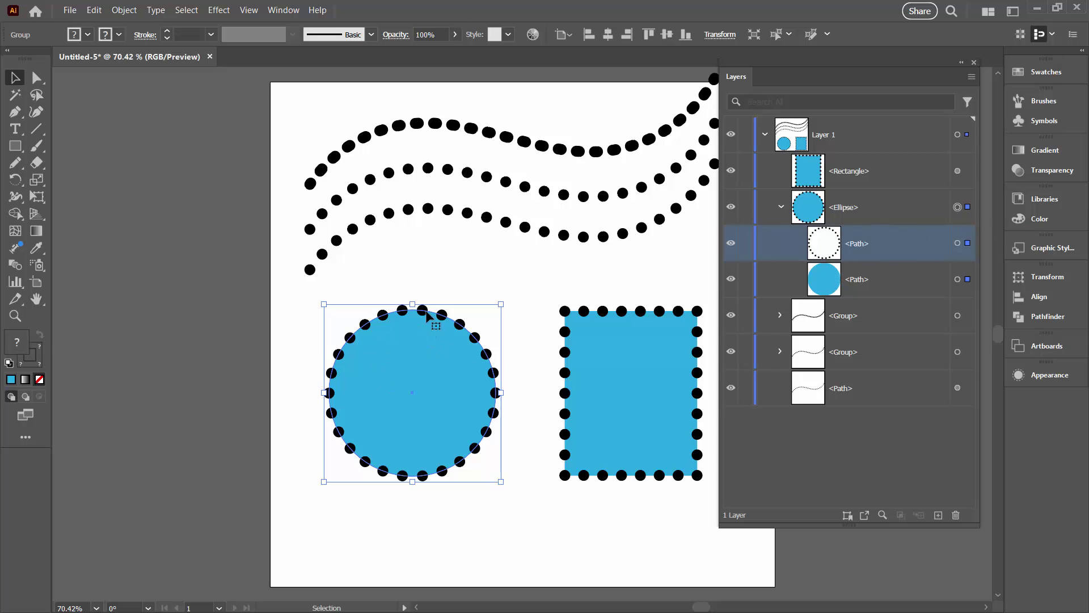
pyautogui.click(126, 11)
pyautogui.click(142, 159)
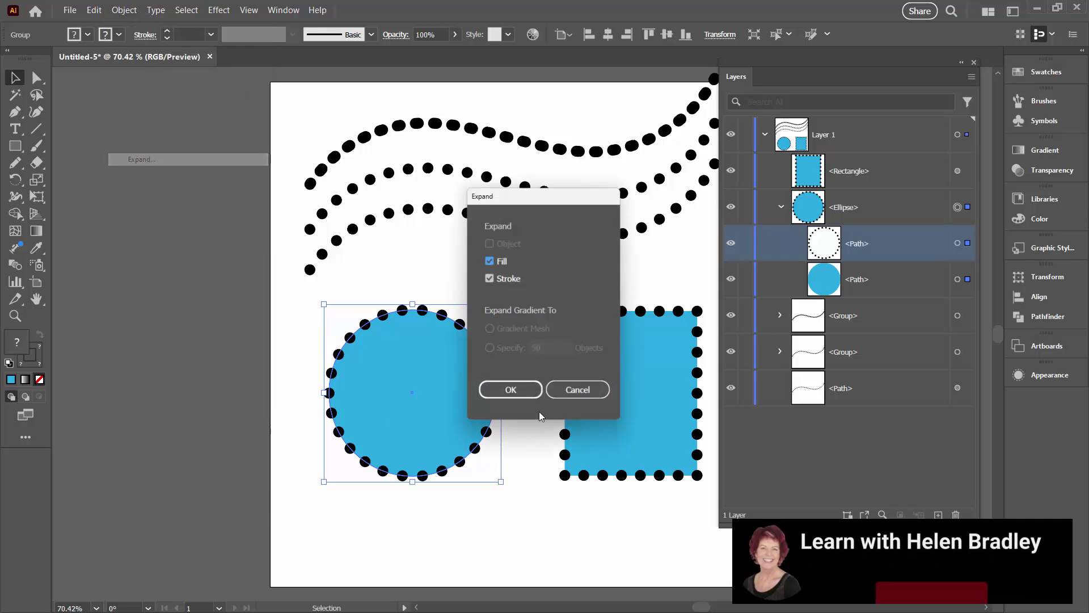
pyautogui.click(501, 390)
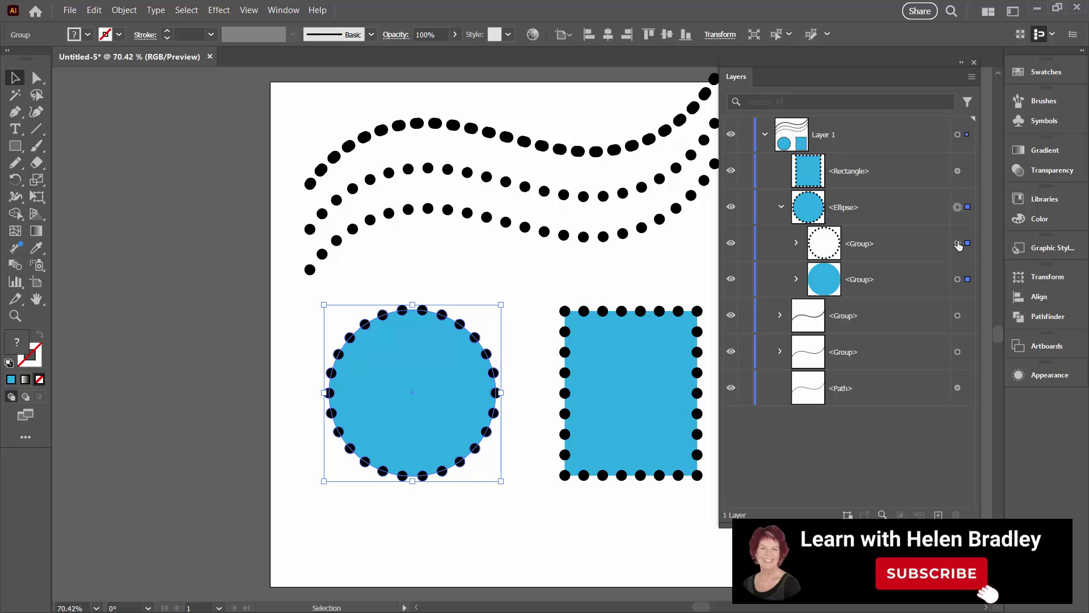
# - Target the circle's dotted outline group to check its fill and stroke, and close the layer list
pyautogui.click(958, 243)
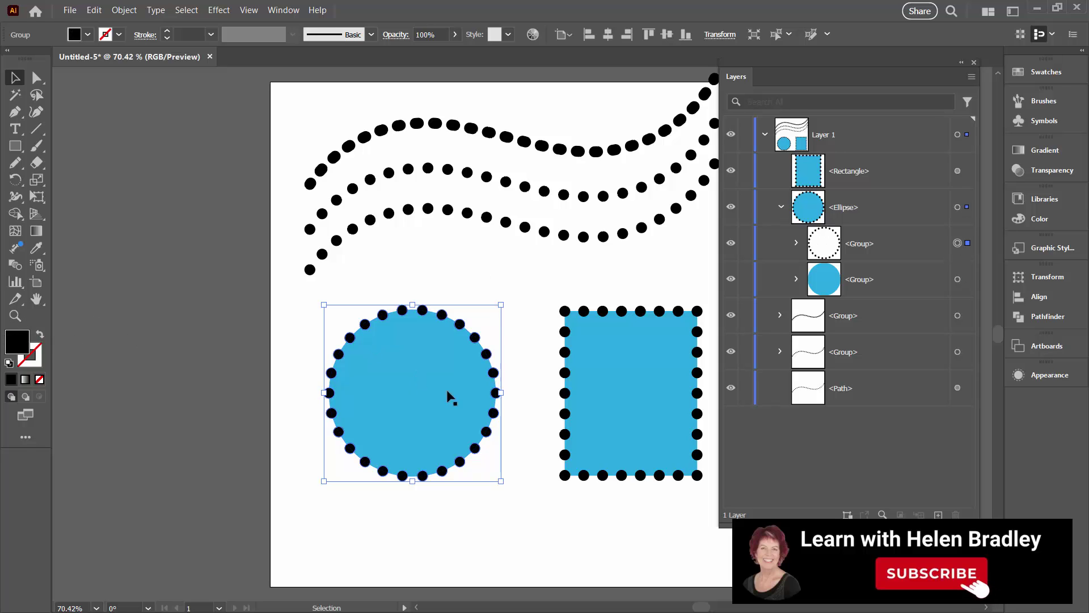
pyautogui.click(494, 518)
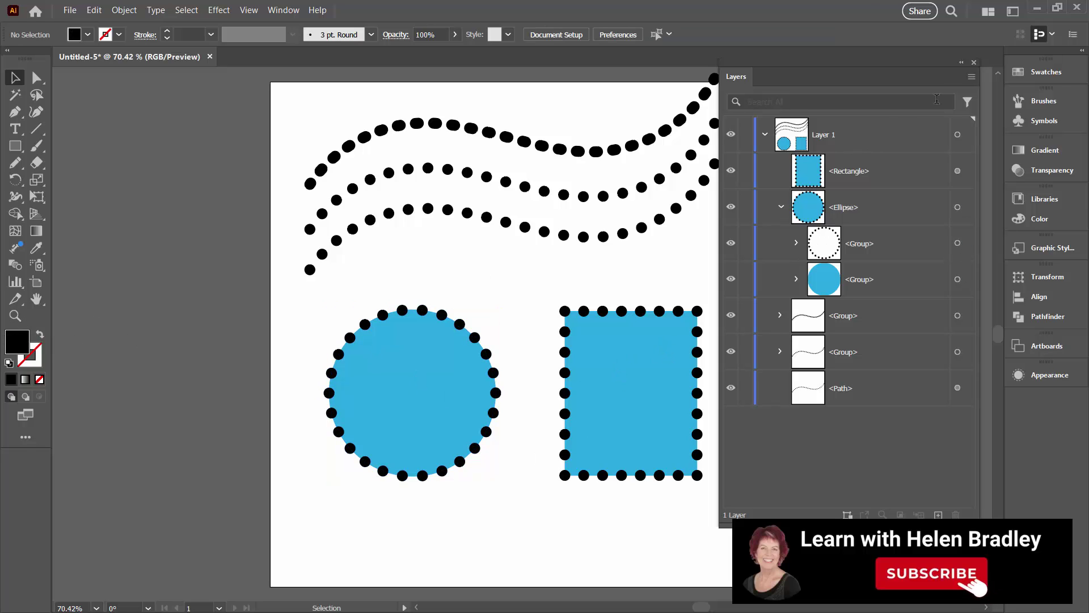
pyautogui.click(974, 63)
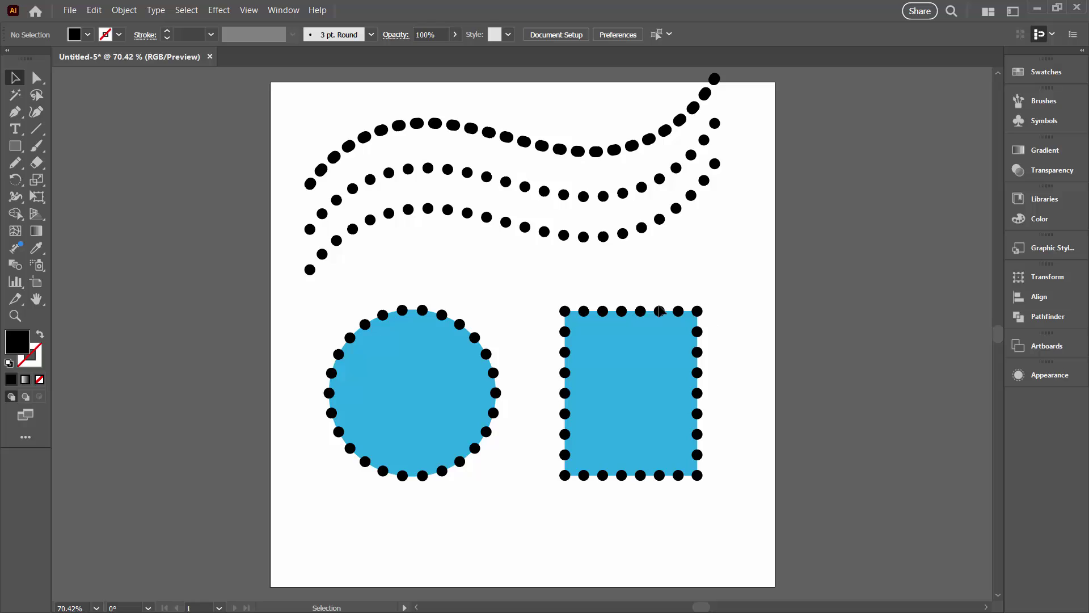
pyautogui.click(663, 309)
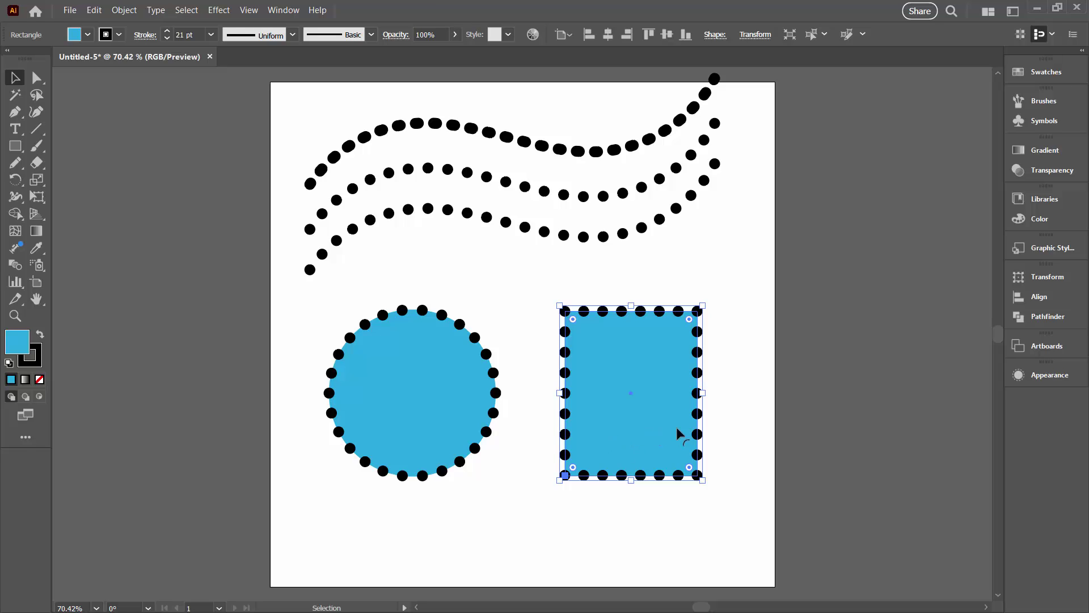
pyautogui.click(728, 456)
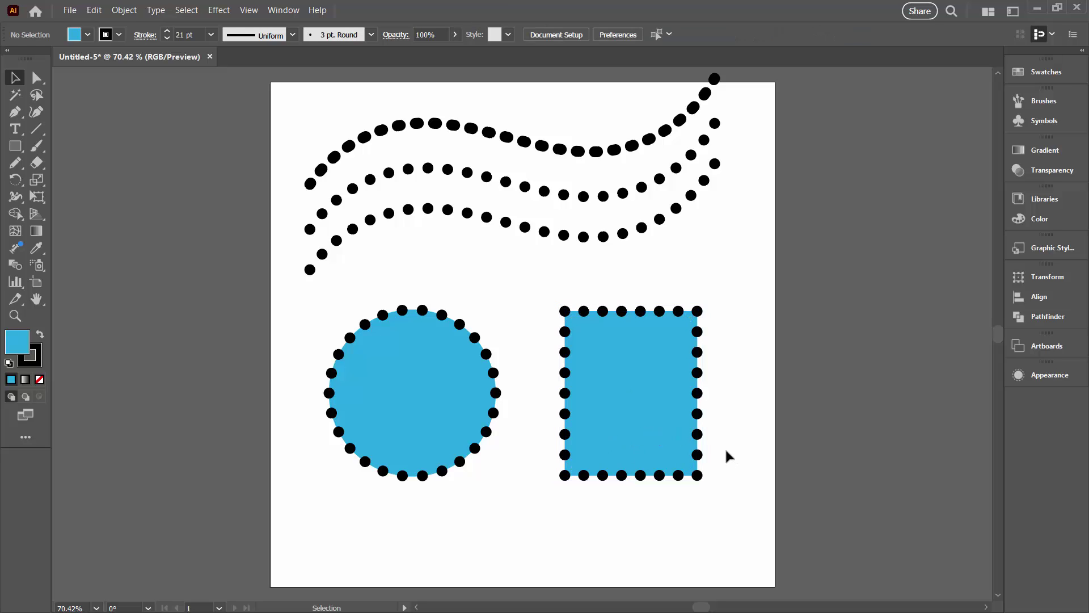